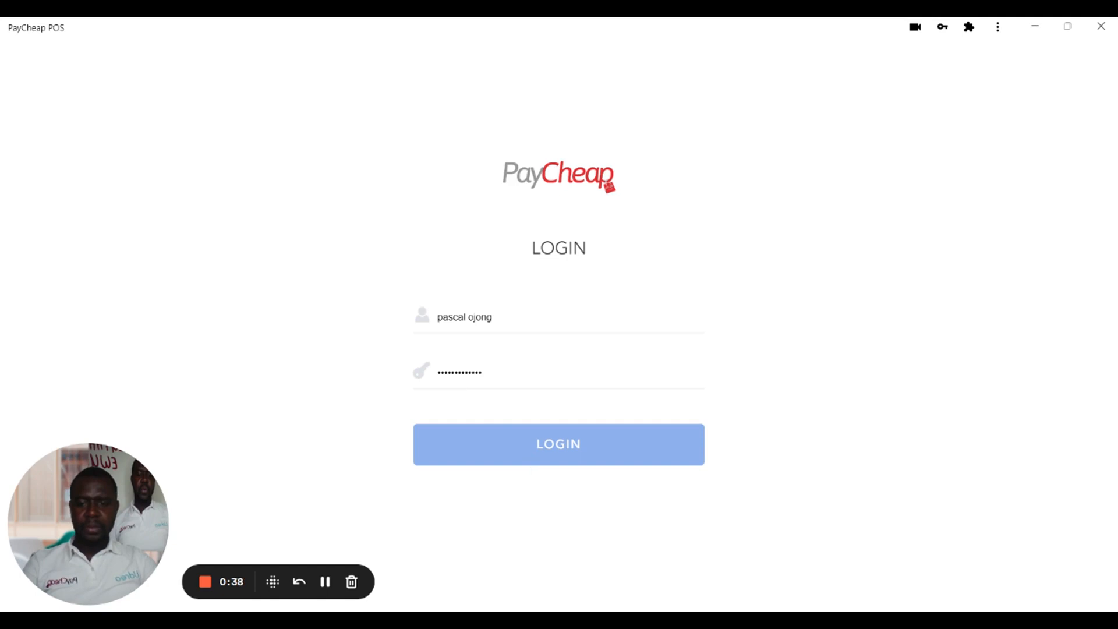
Step: Log in with the credentials already filled in and choose Primary Location as the store location
{"action": "left_click", "coordinate": [559, 456]}
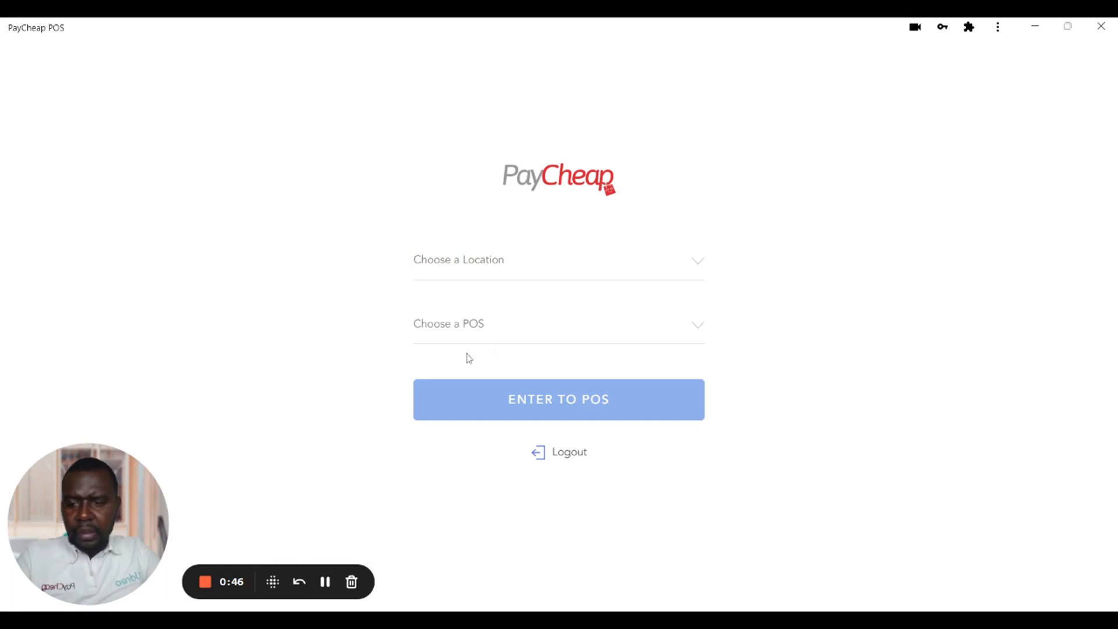
{"action": "left_click", "coordinate": [469, 261]}
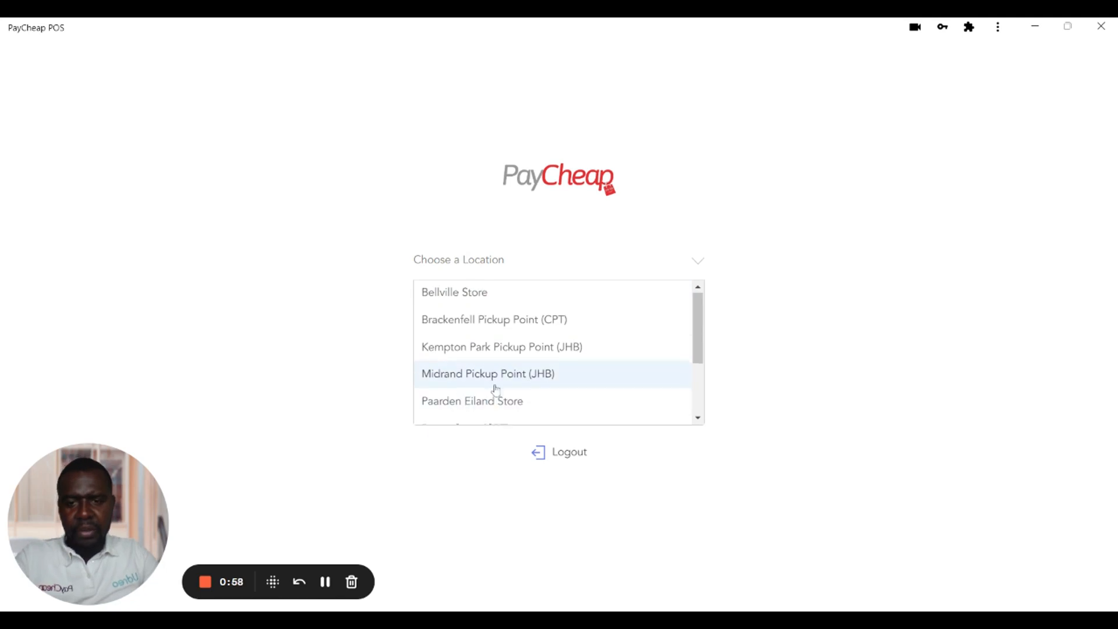
{"action": "scroll", "coordinate": [496, 389], "scroll_direction": "down", "scroll_amount": 2}
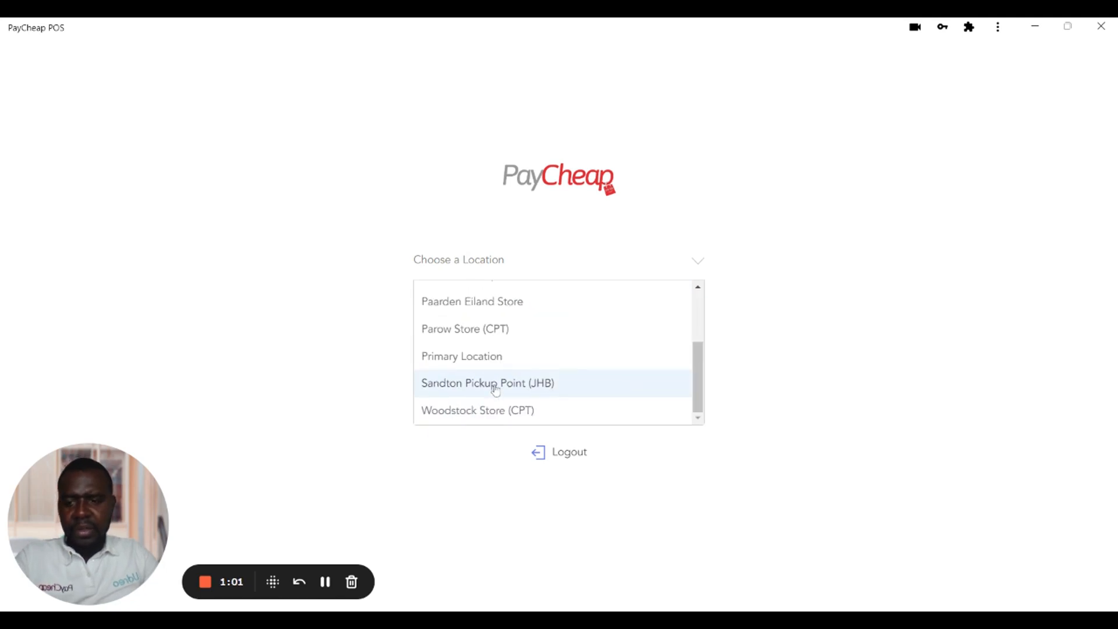
{"action": "left_click", "coordinate": [467, 357]}
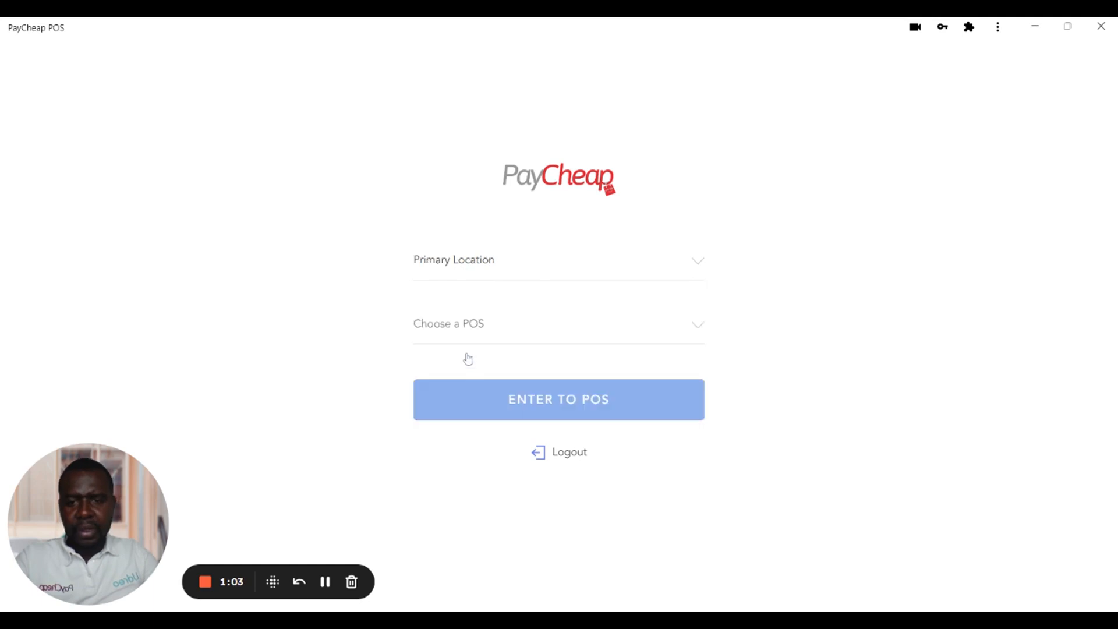
Step: Choose Primary POS as the point of sale and enter it
{"action": "left_click", "coordinate": [468, 333]}
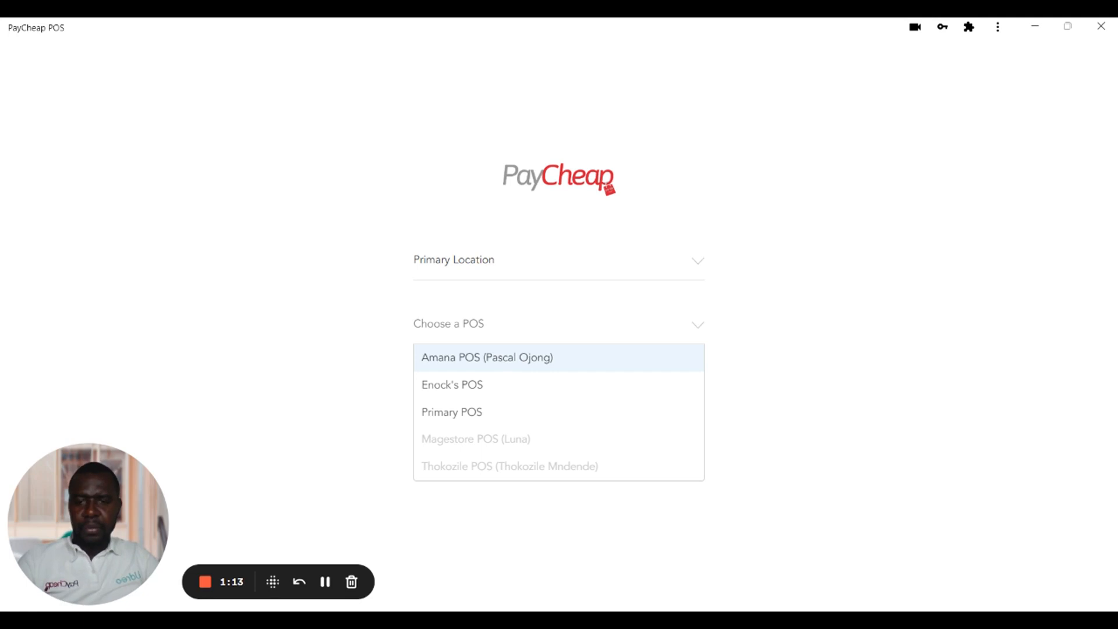
{"action": "left_click", "coordinate": [468, 361]}
{"action": "left_click", "coordinate": [469, 337]}
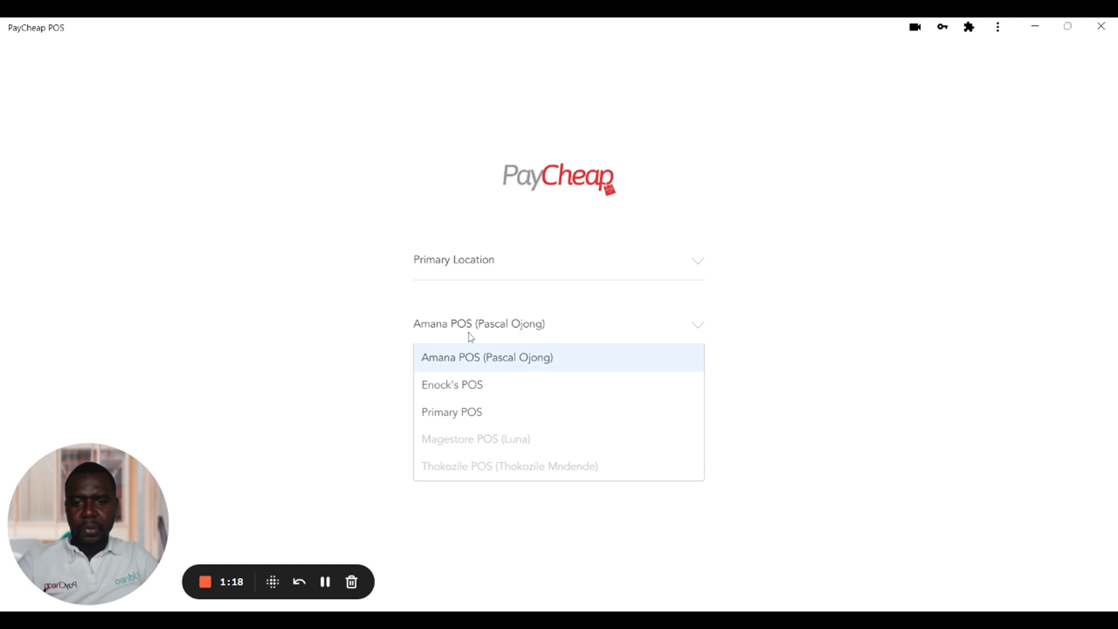
{"action": "left_click", "coordinate": [460, 415]}
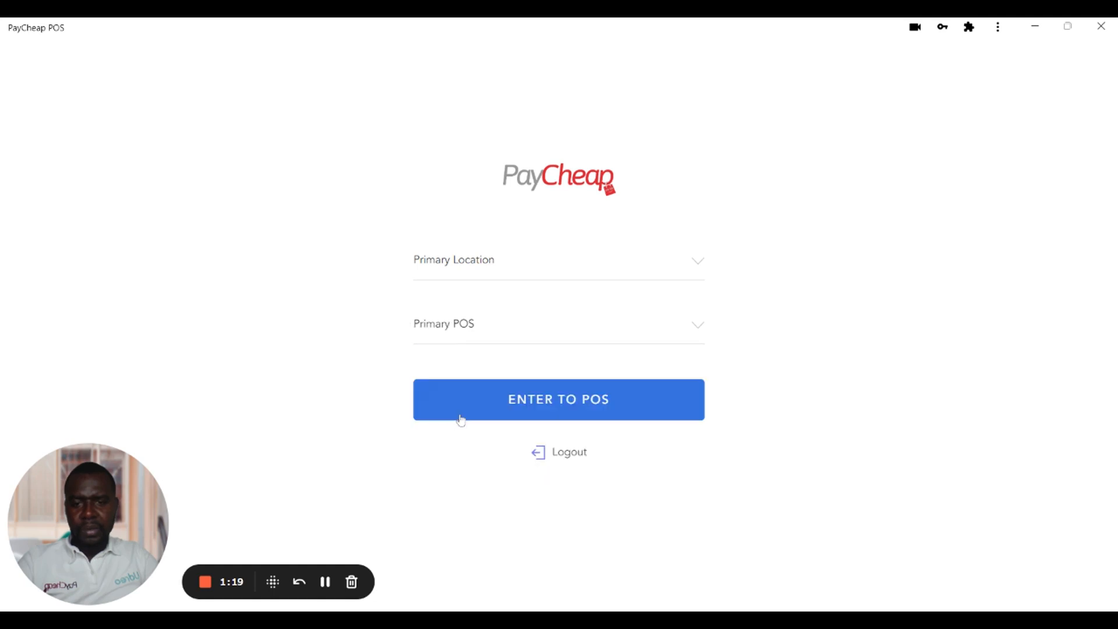
{"action": "left_click", "coordinate": [512, 407]}
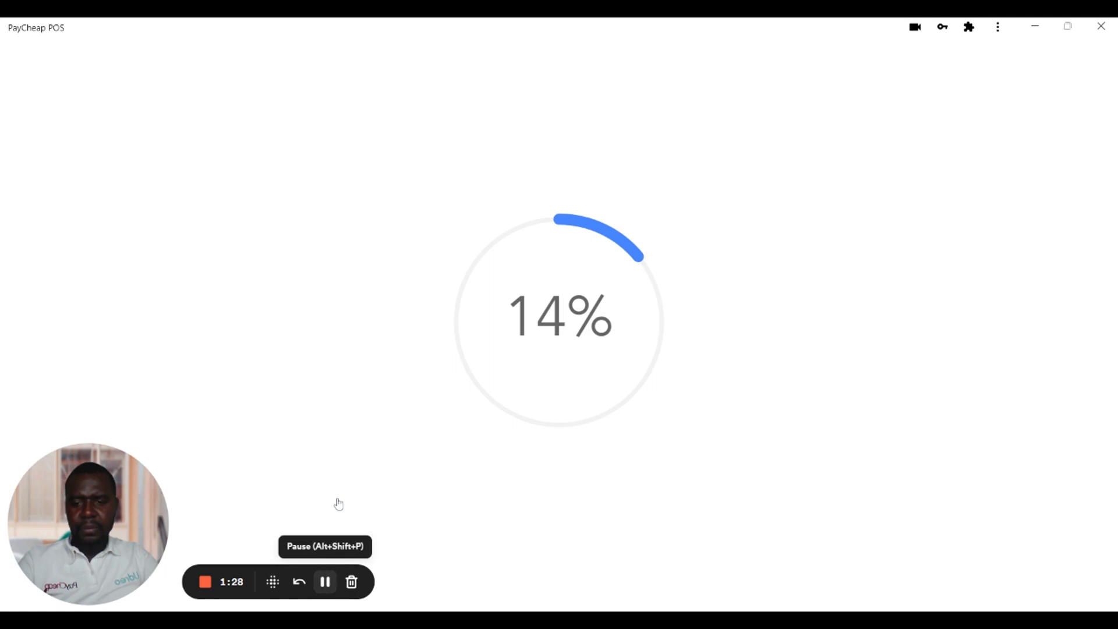
{"action": "left_click", "coordinate": [325, 581]}
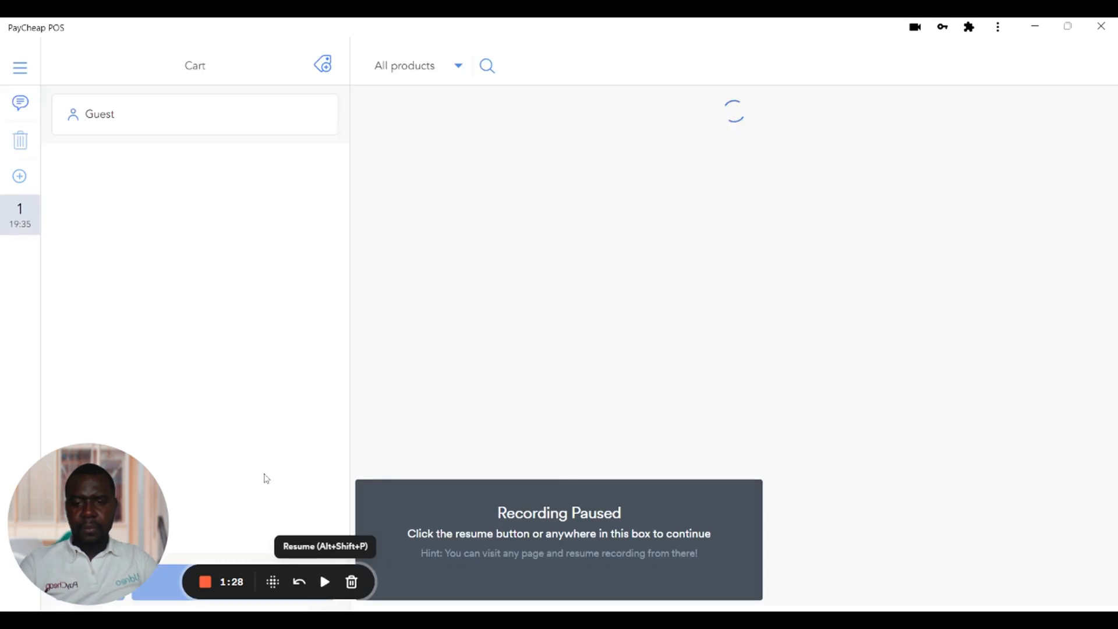
{"action": "left_click", "coordinate": [325, 582]}
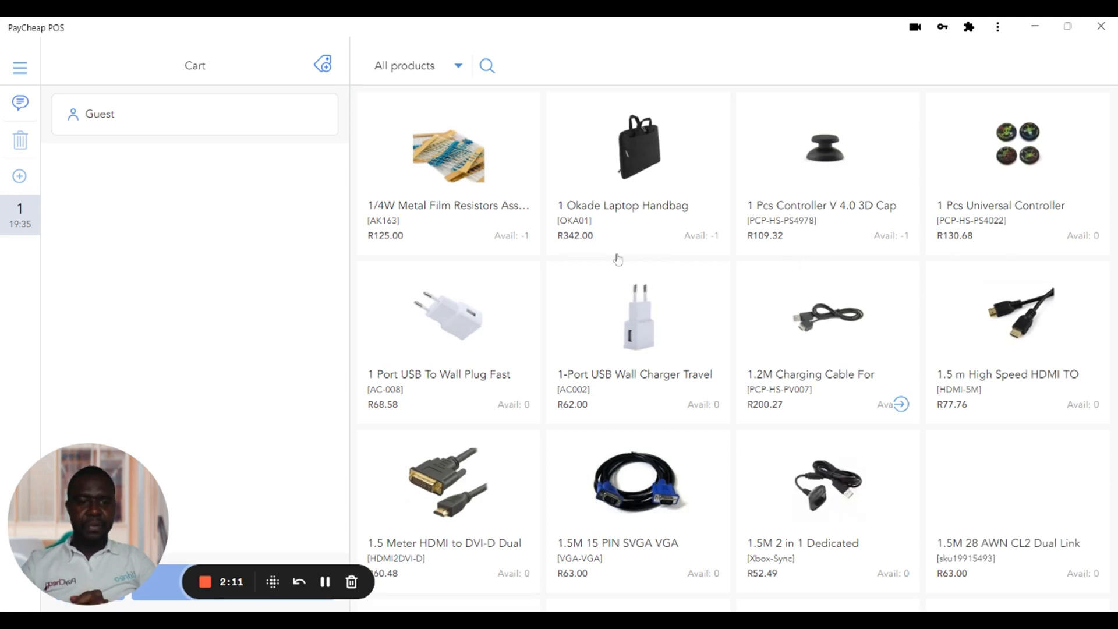
{"action": "left_click", "coordinate": [20, 69]}
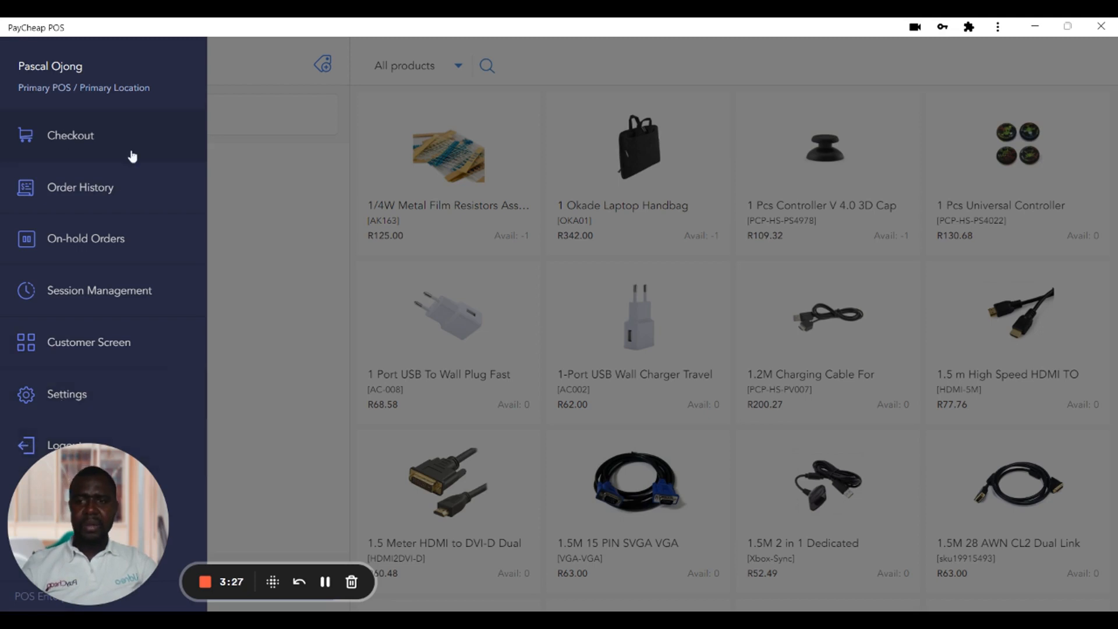
{"action": "left_click", "coordinate": [475, 400]}
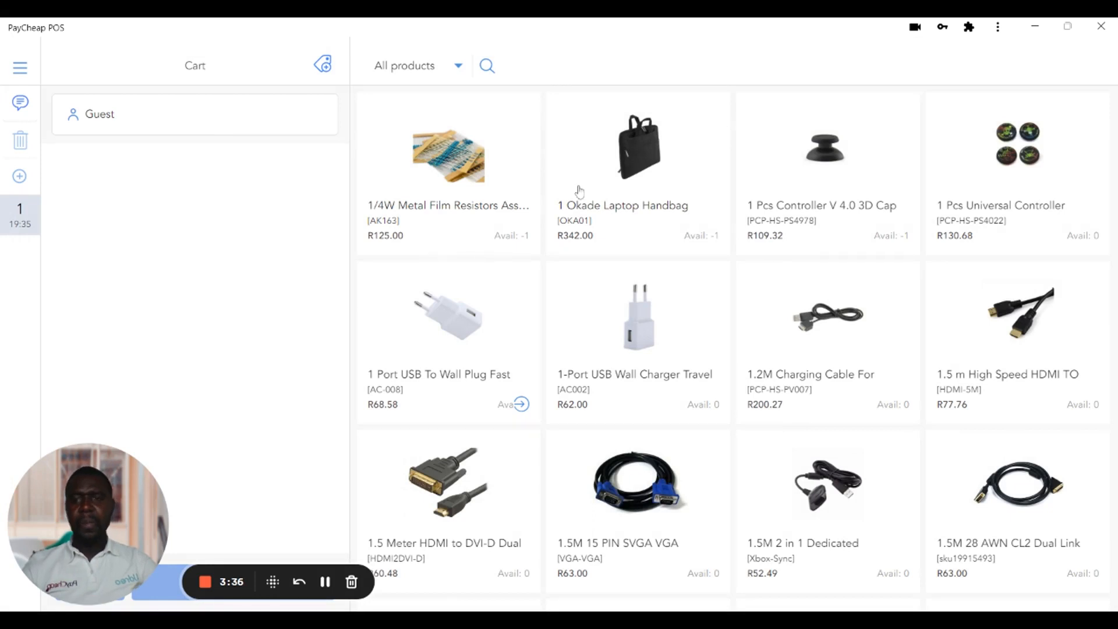
{"action": "left_click", "coordinate": [487, 66]}
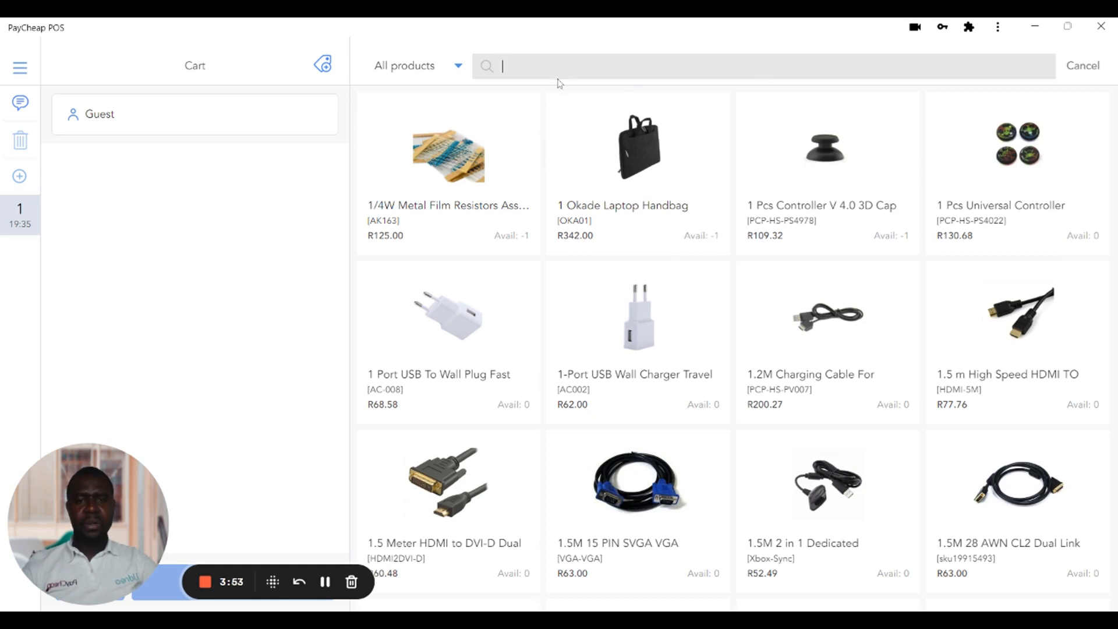
{"action": "left_click", "coordinate": [453, 174]}
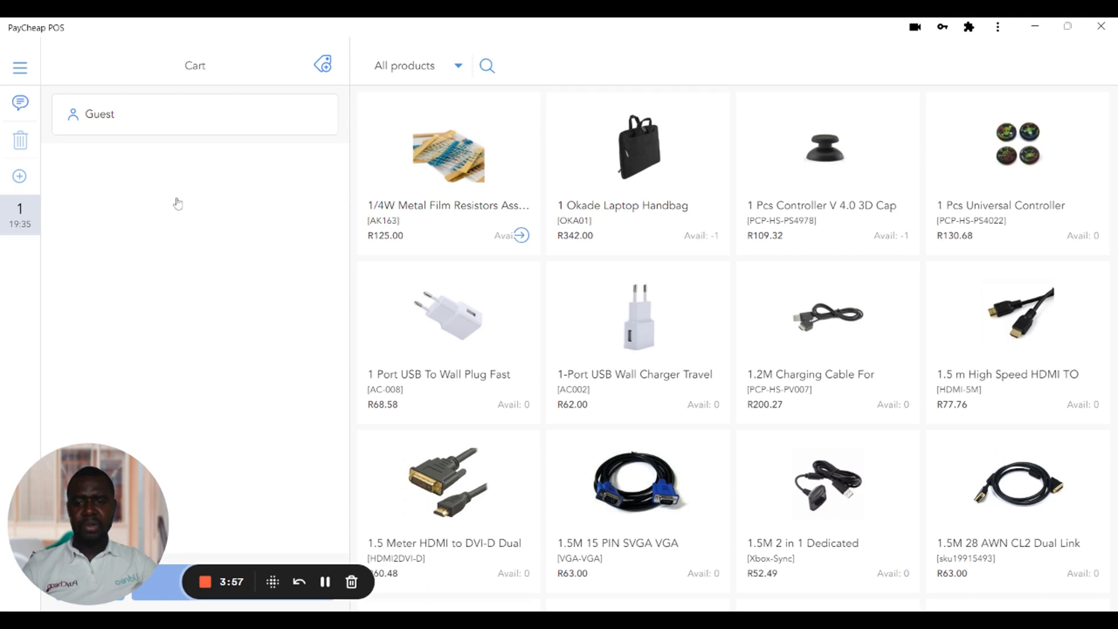
Step: Add the 1/4W Metal Film Resistors Assortment Kit to the cart and set its quantity to 1
{"action": "left_click", "coordinate": [439, 175]}
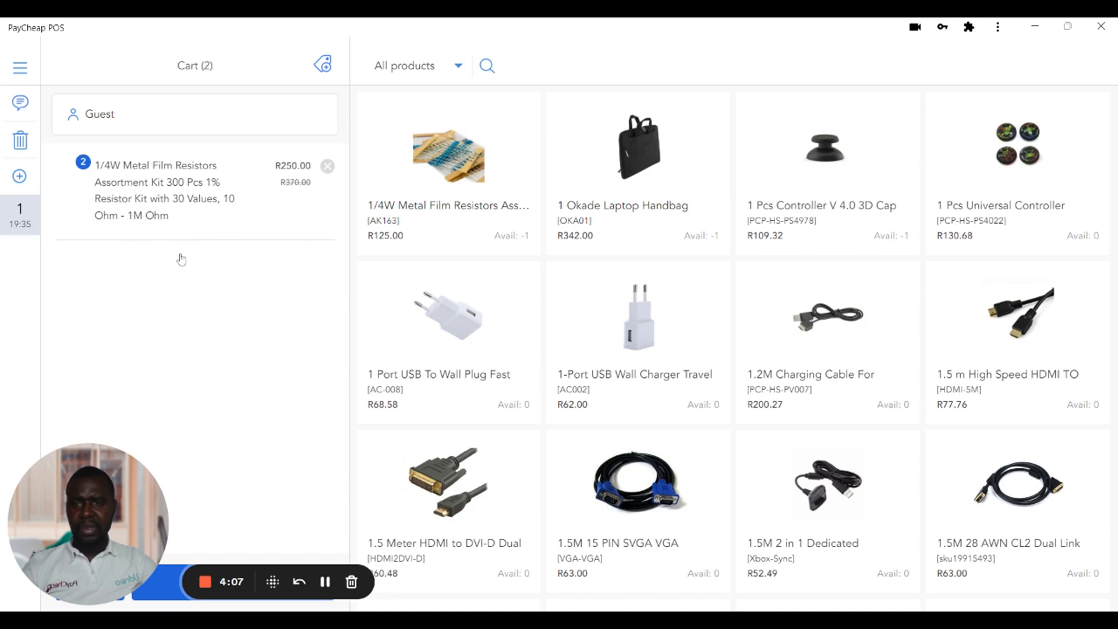
{"action": "left_click", "coordinate": [204, 195]}
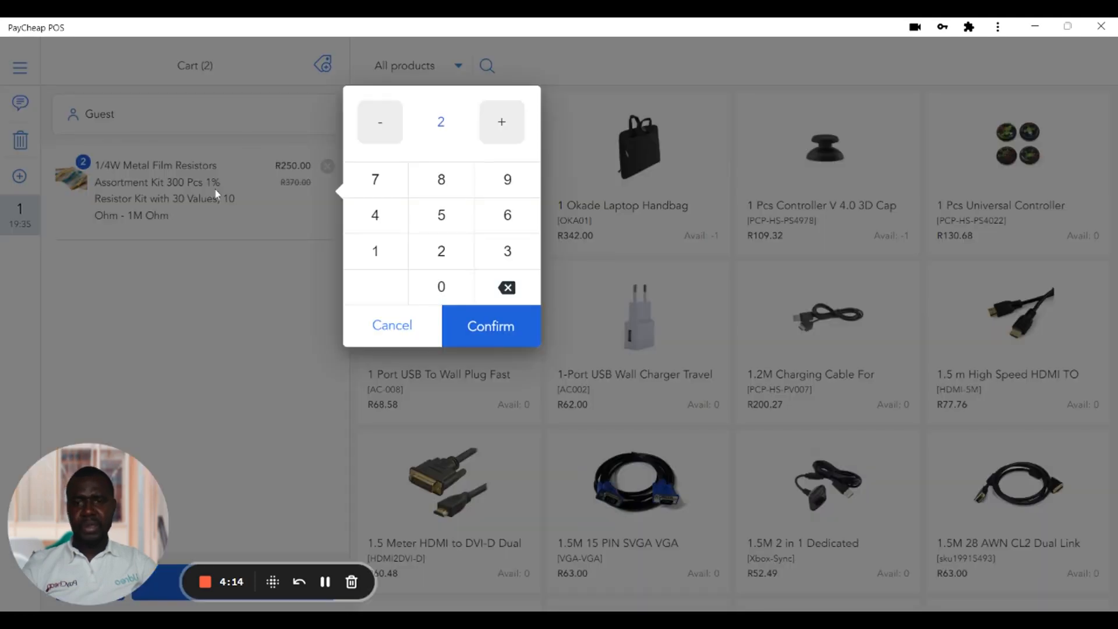
{"action": "left_click", "coordinate": [502, 123]}
{"action": "left_click", "coordinate": [502, 123]}
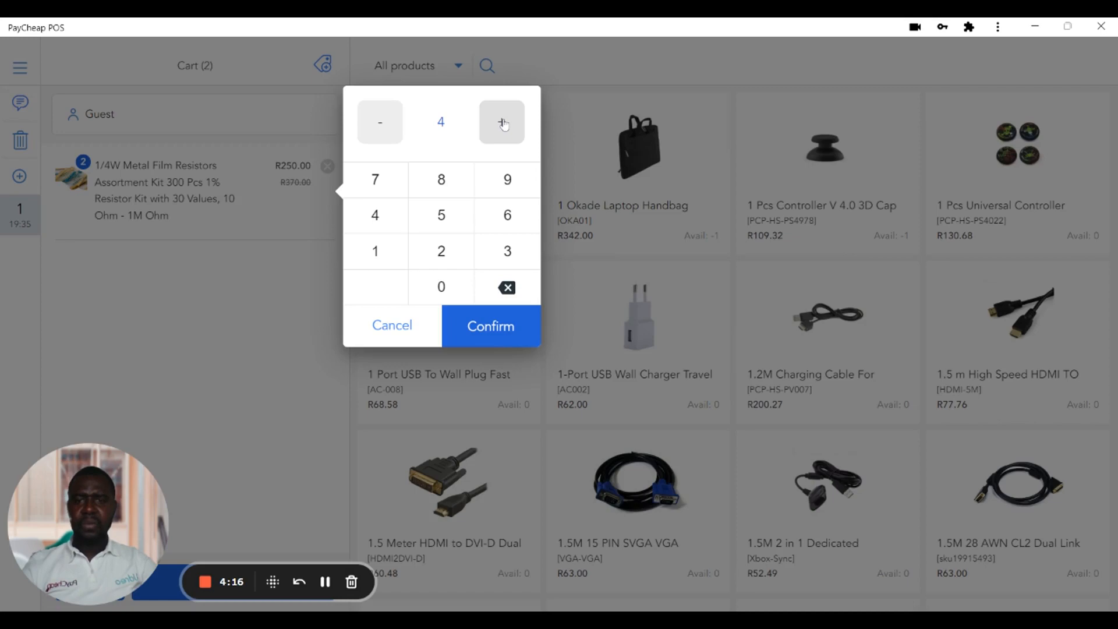
{"action": "left_click", "coordinate": [367, 129]}
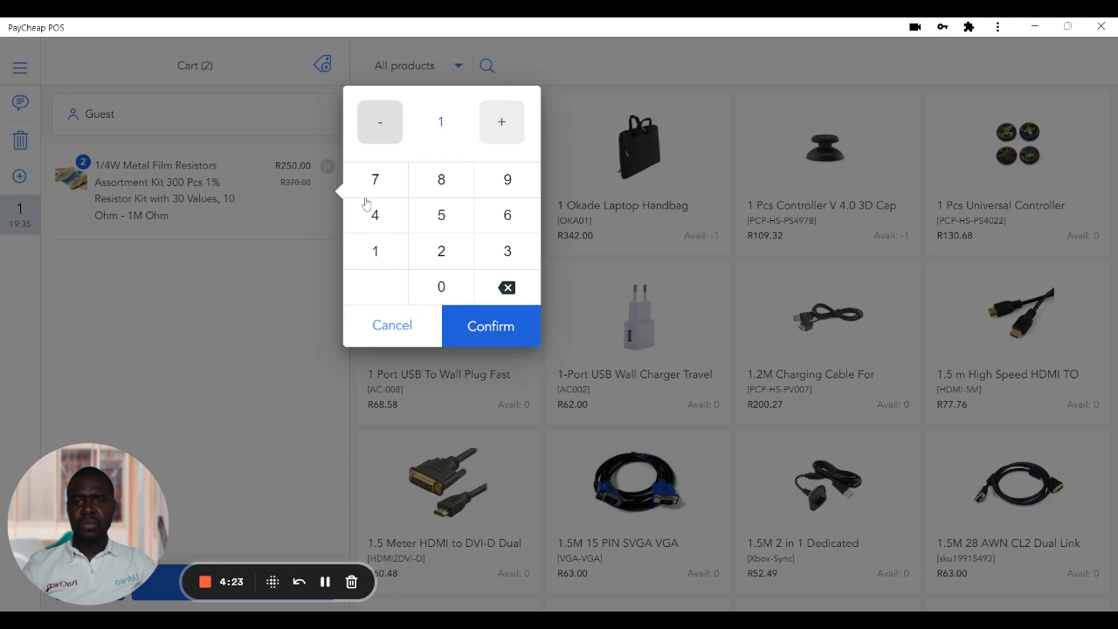
{"action": "left_click", "coordinate": [491, 330]}
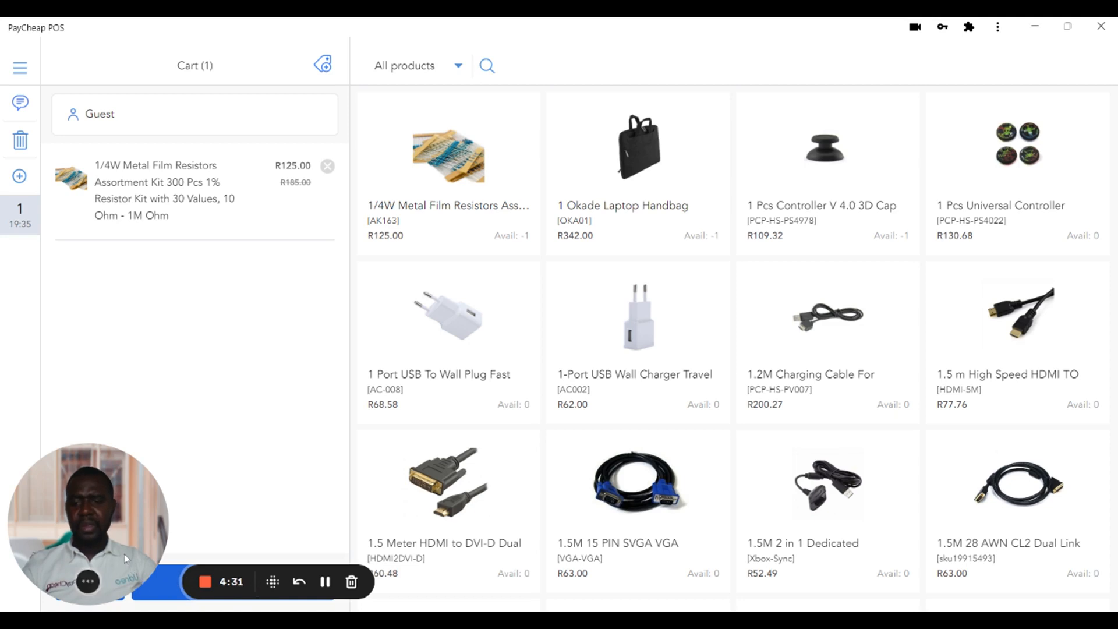
Step: Proceed from the cart to the payment stage of the order
{"action": "left_click_drag", "start_coordinate": [124, 553], "coordinate": [902, 536]}
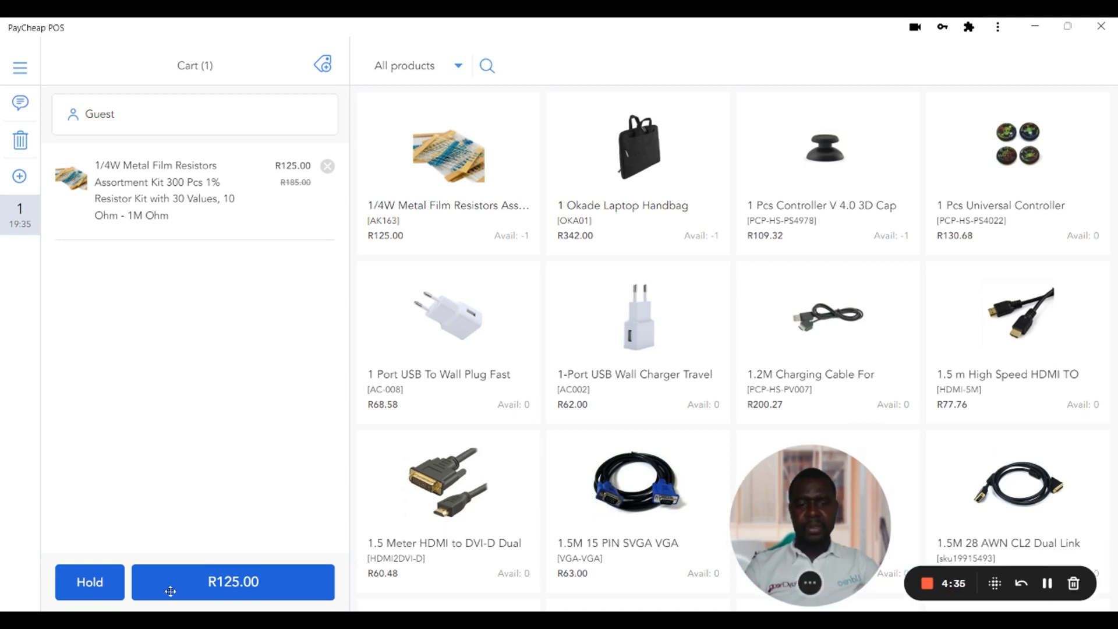
{"action": "left_click", "coordinate": [208, 583]}
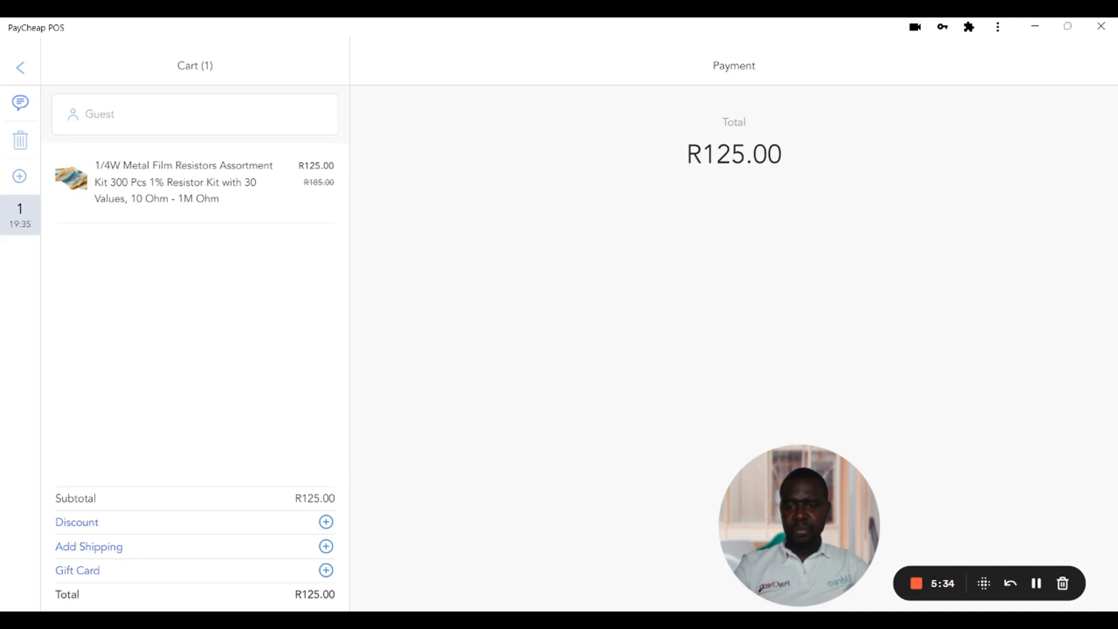
Step: Try out a 20% discount and the fixed rand amount option for the order, closing the discount settings without applying either
{"action": "left_click", "coordinate": [326, 522]}
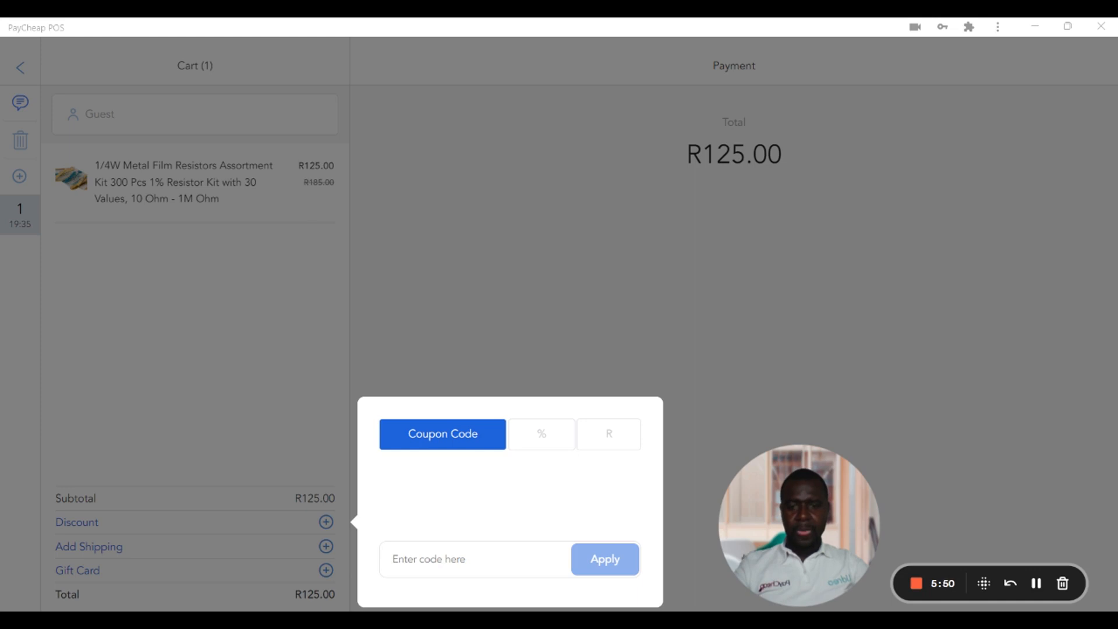
{"action": "left_click", "coordinate": [538, 442]}
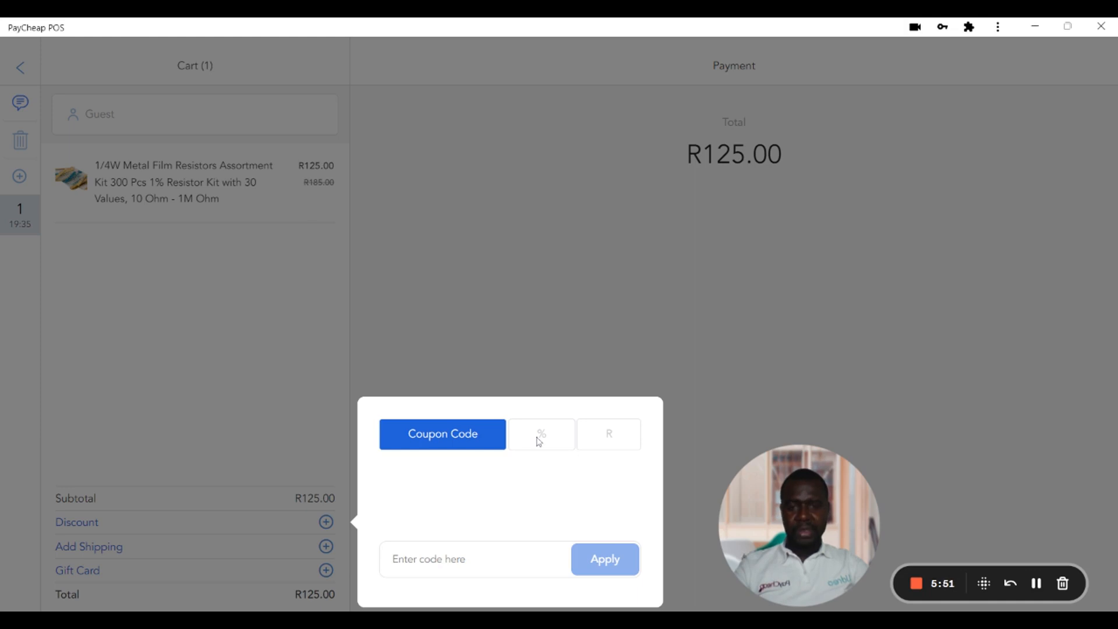
{"action": "left_click", "coordinate": [539, 441]}
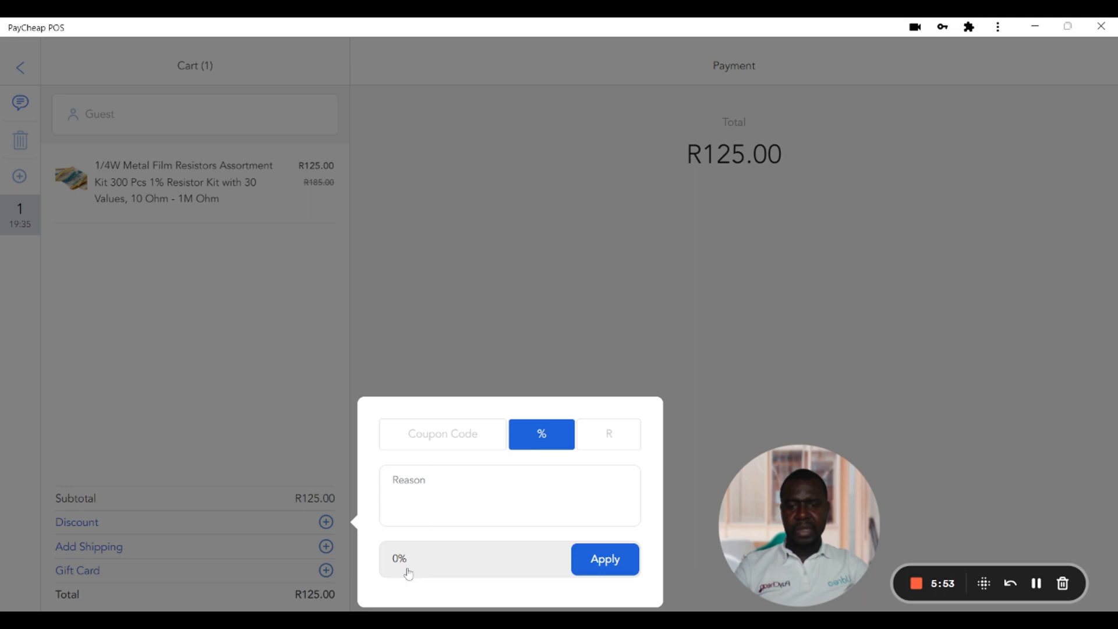
{"action": "left_click", "coordinate": [471, 586]}
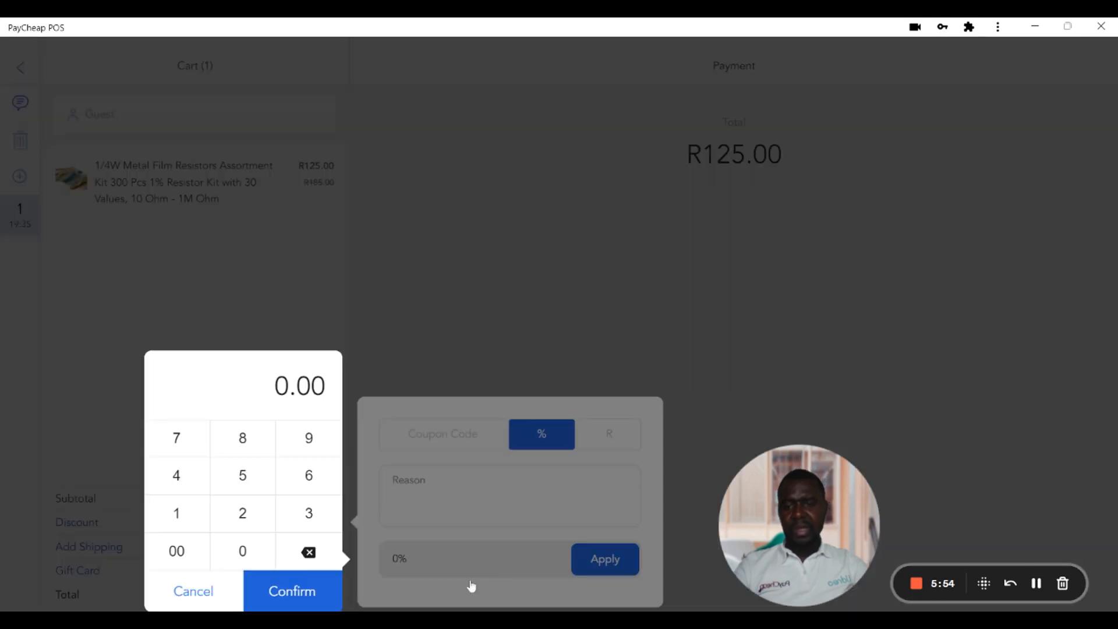
{"action": "left_click", "coordinate": [242, 515]}
{"action": "left_click", "coordinate": [244, 552]}
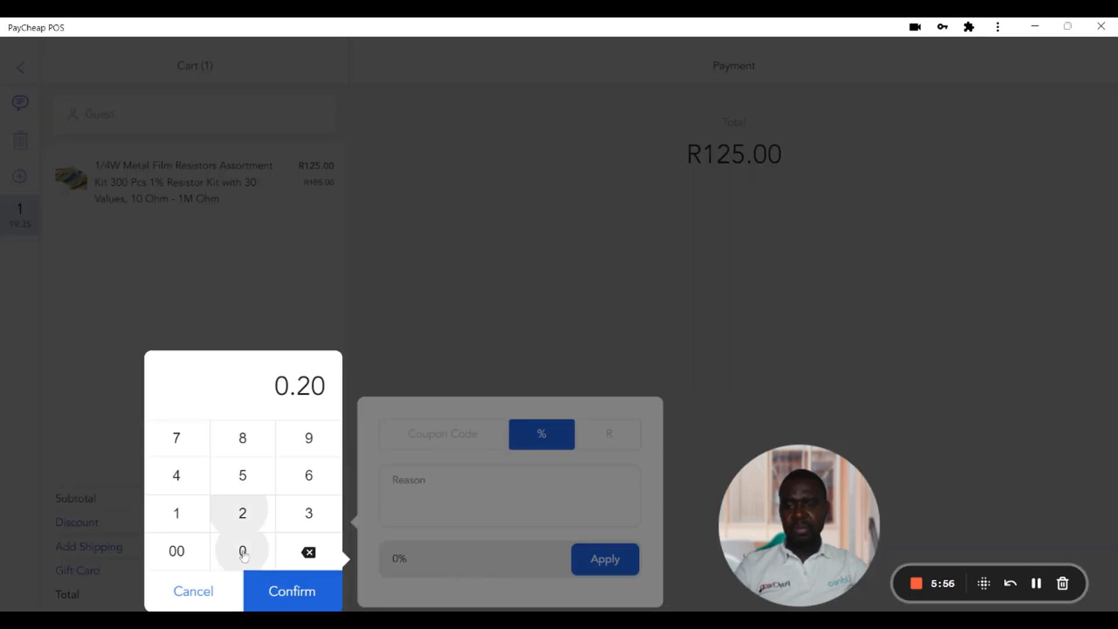
{"action": "left_click", "coordinate": [190, 555]}
{"action": "left_click", "coordinate": [286, 592]}
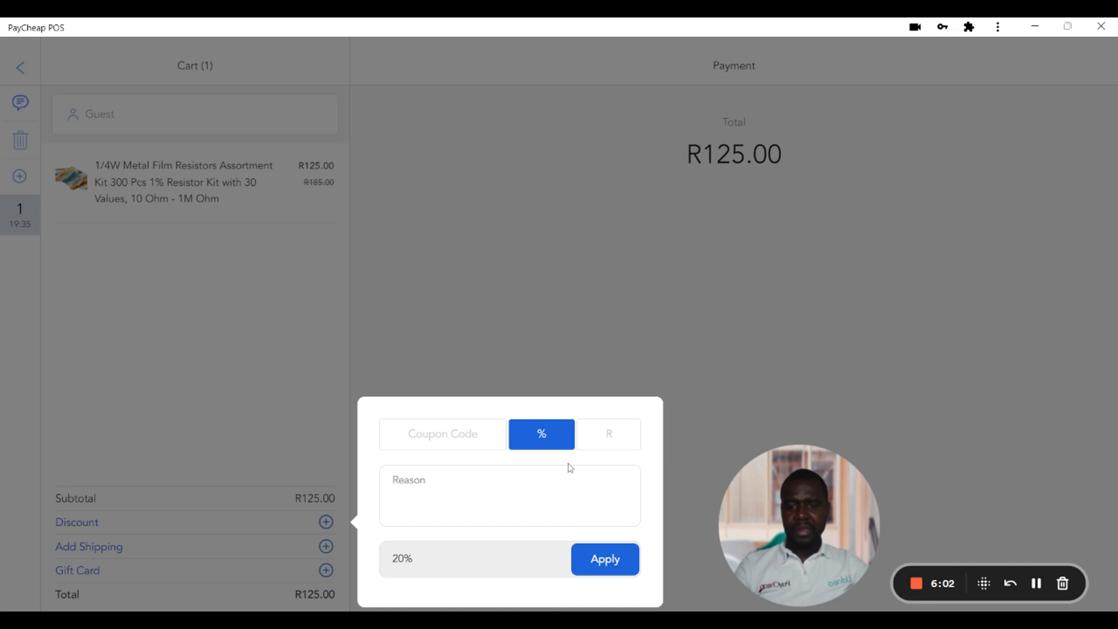
{"action": "left_click", "coordinate": [607, 441]}
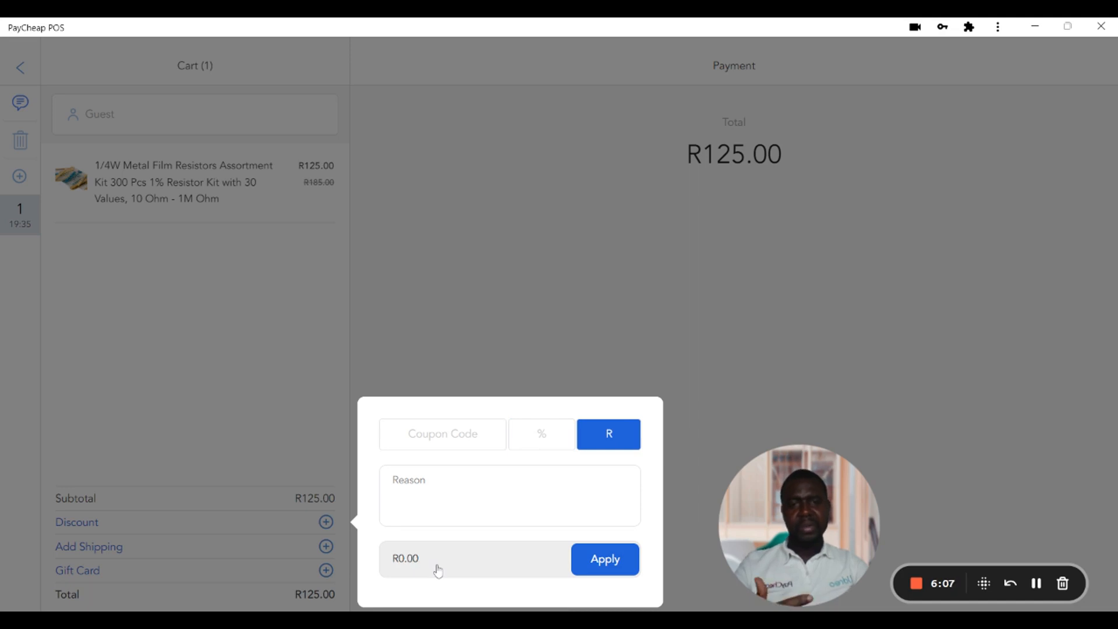
{"action": "left_click", "coordinate": [279, 429]}
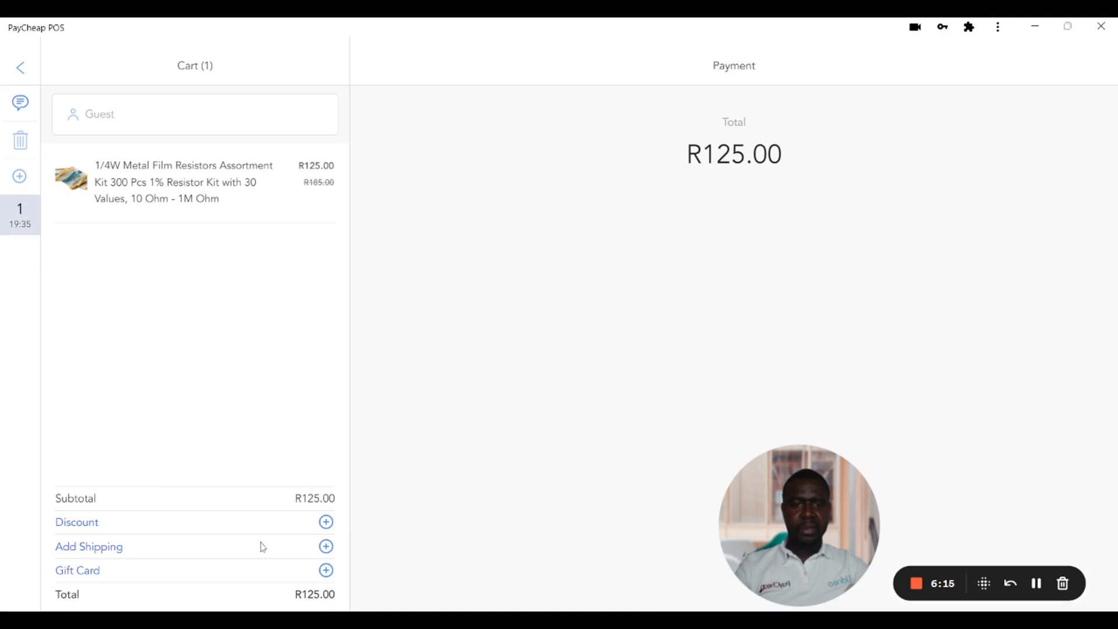
{"action": "left_click", "coordinate": [1036, 584]}
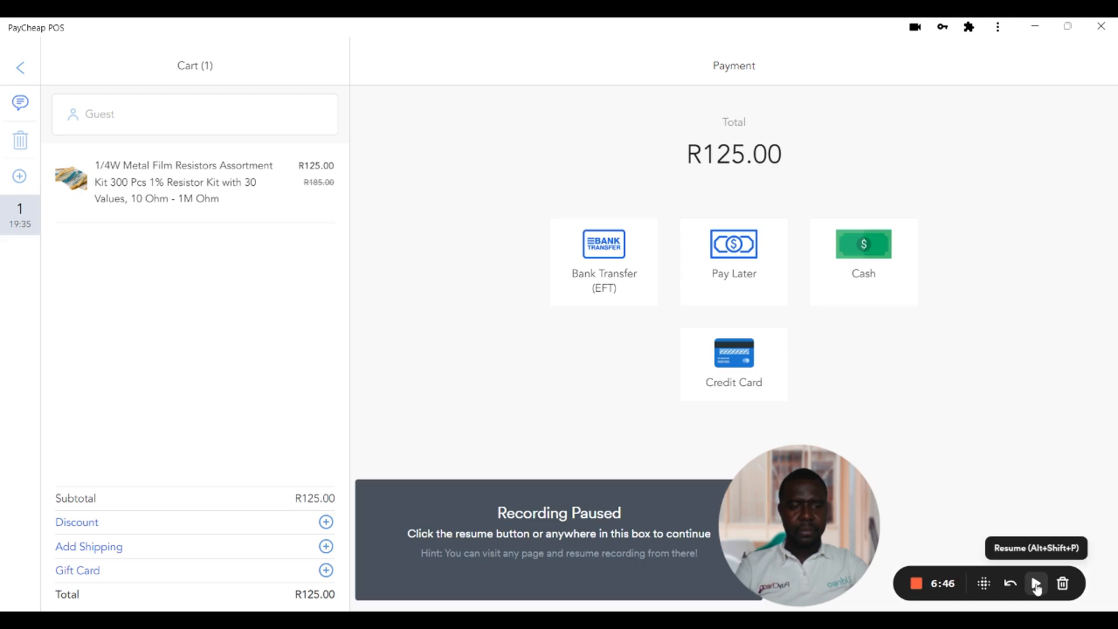
{"action": "left_click", "coordinate": [1032, 587]}
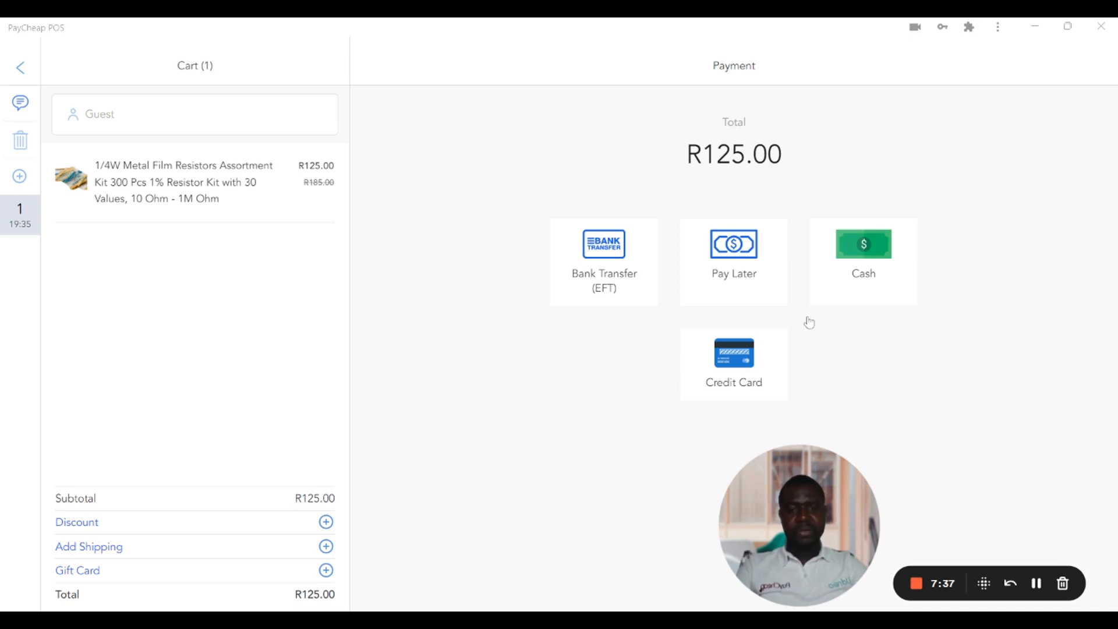
Step: Choose cash as the payment method and accept R200.00 from the customer
{"action": "left_click", "coordinate": [880, 255]}
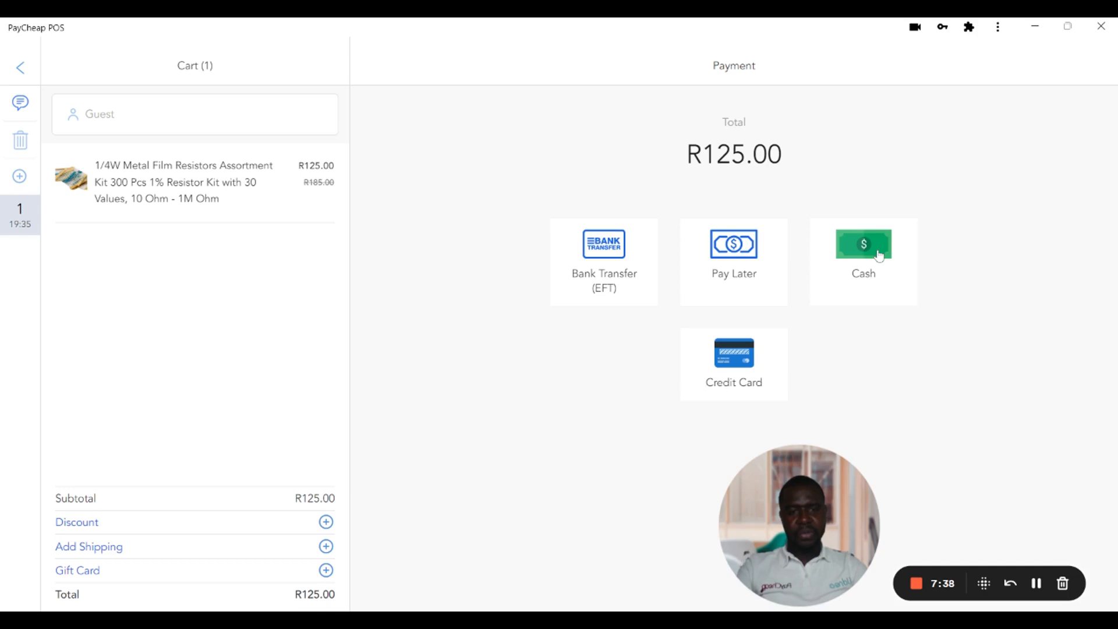
{"action": "left_click", "coordinate": [880, 256]}
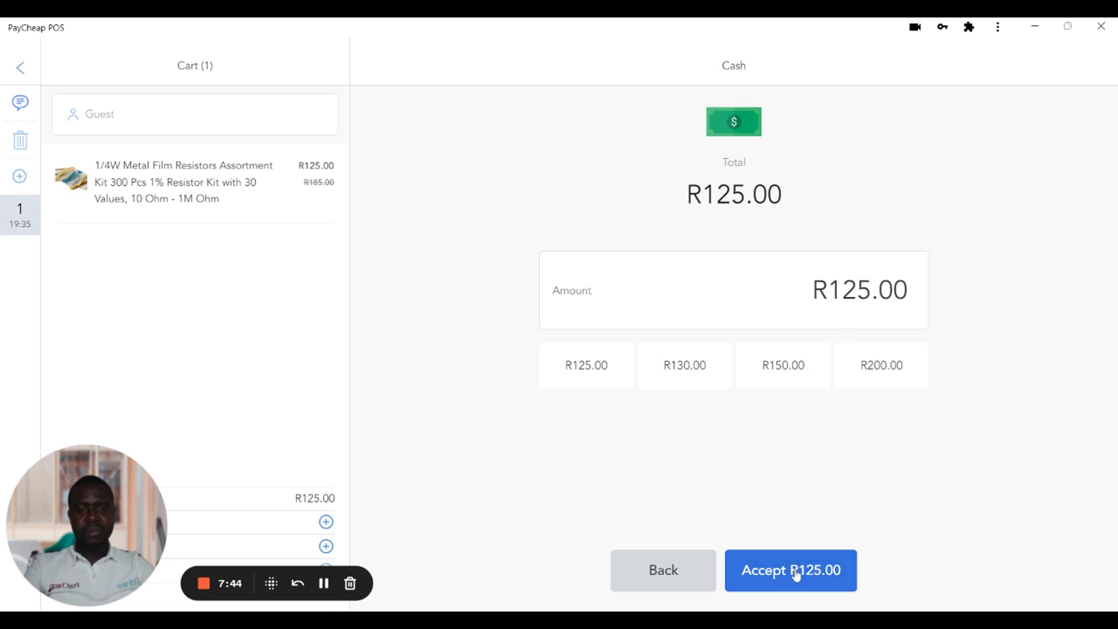
{"action": "left_click", "coordinate": [876, 369]}
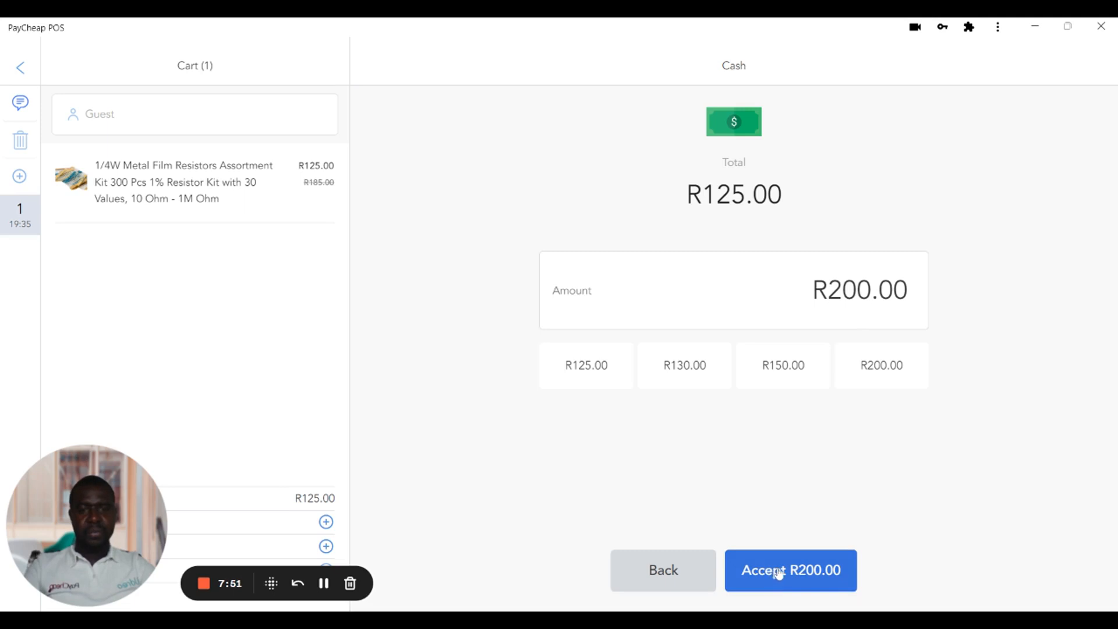
{"action": "left_click", "coordinate": [779, 572]}
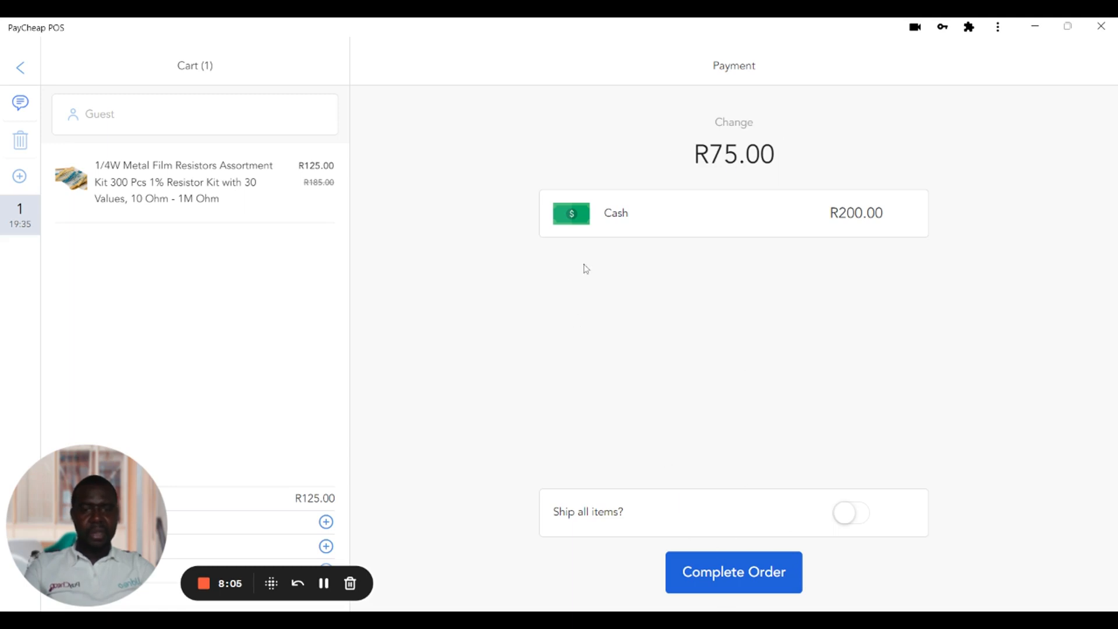
Step: Change the cash payment amount to R125.00 and accept it for the order
{"action": "left_click", "coordinate": [856, 221]}
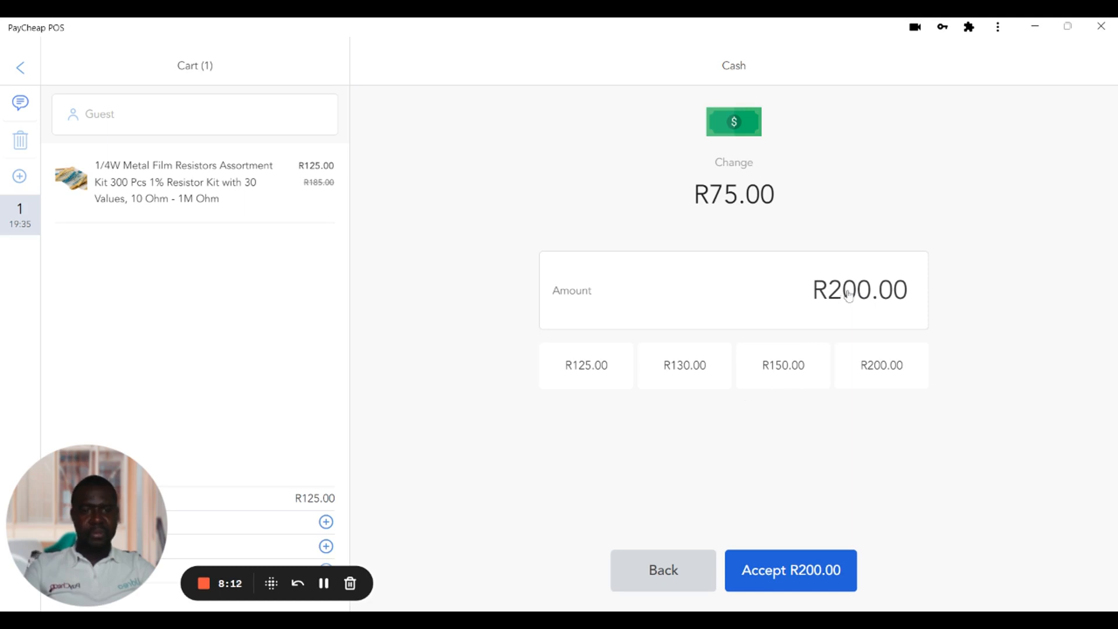
{"action": "left_click", "coordinate": [840, 327]}
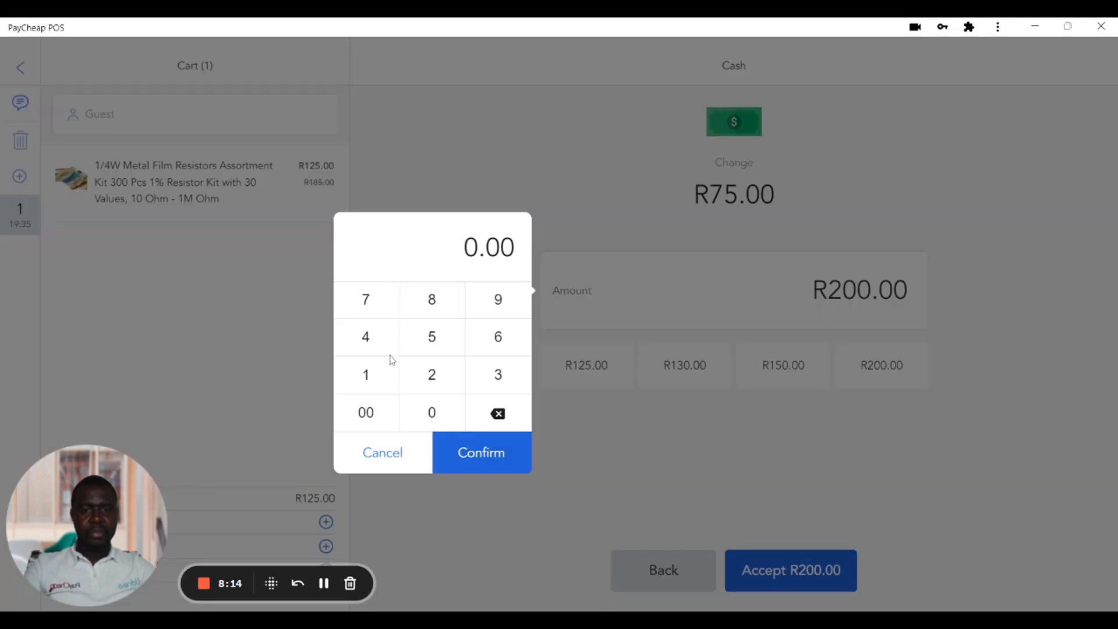
{"action": "left_click", "coordinate": [381, 375]}
{"action": "left_click", "coordinate": [447, 378]}
{"action": "left_click", "coordinate": [440, 339]}
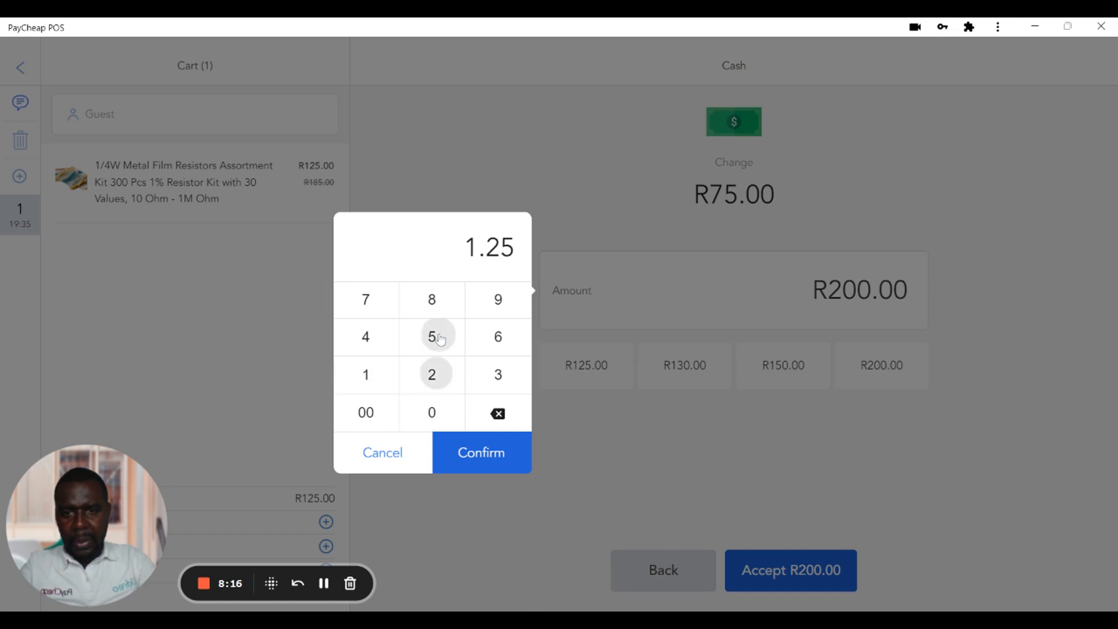
{"action": "left_click", "coordinate": [369, 419]}
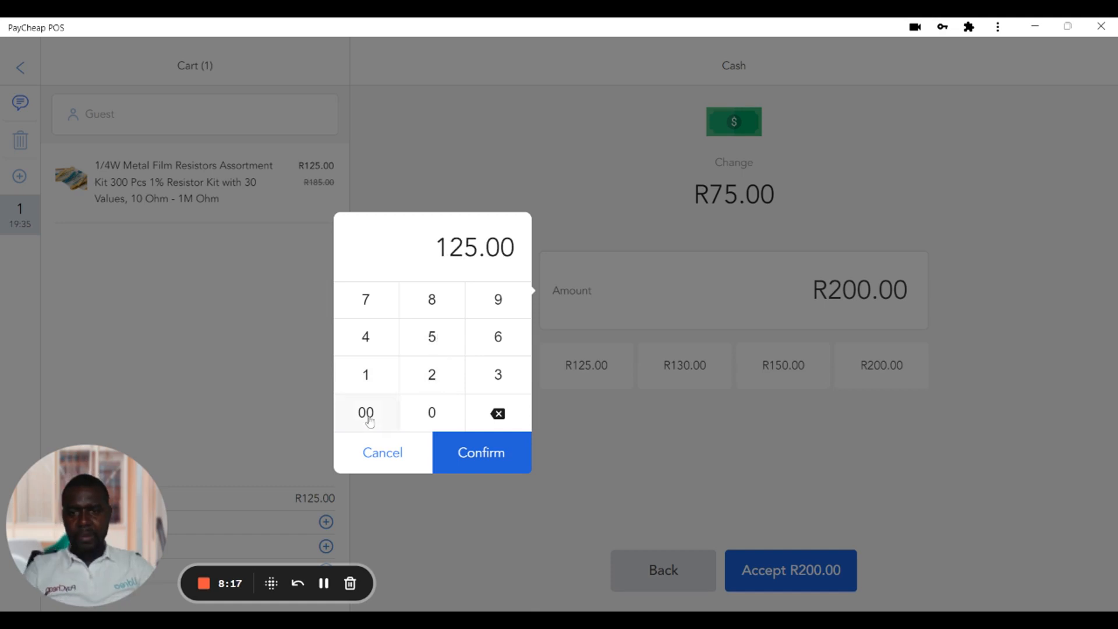
{"action": "left_click", "coordinate": [471, 457]}
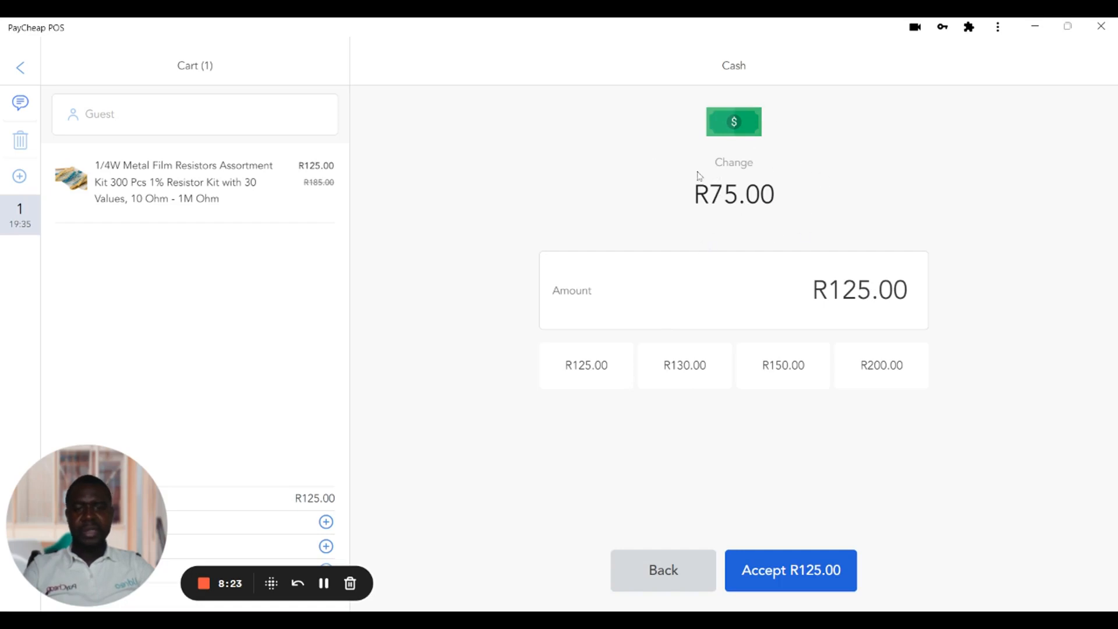
{"action": "left_click", "coordinate": [798, 574]}
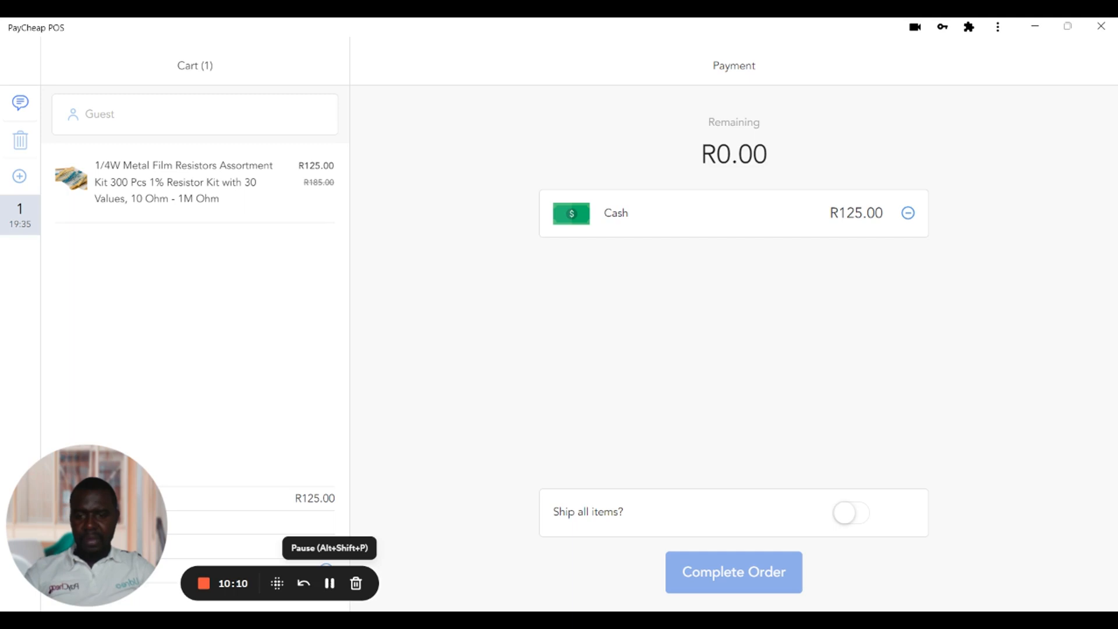
{"action": "left_click", "coordinate": [331, 584]}
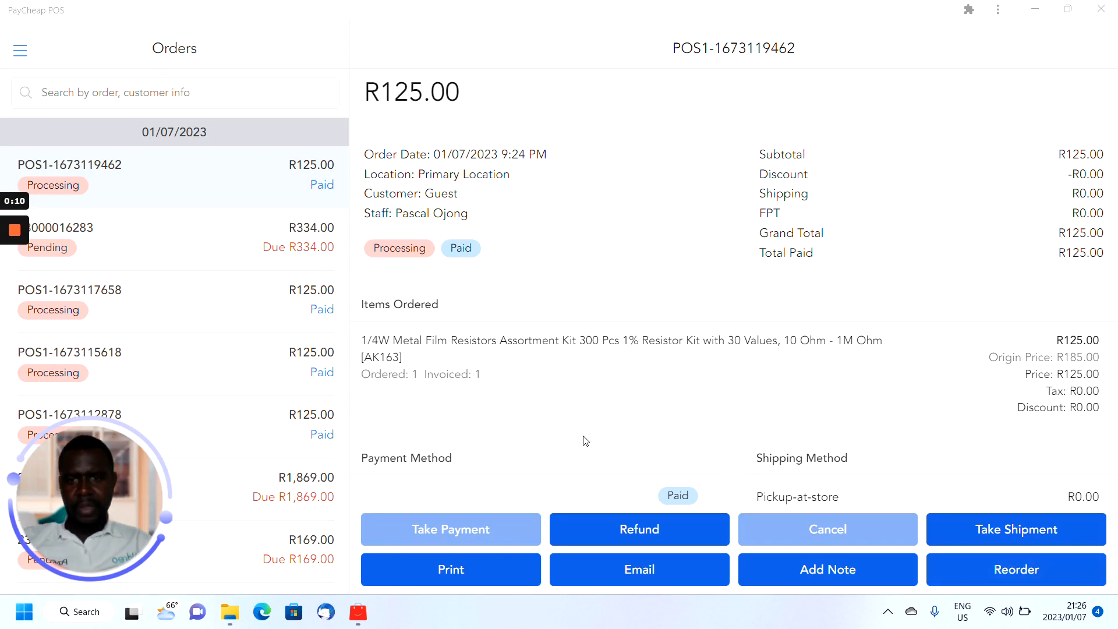
Step: Preview the paid order's receipt for printing and view the available print destinations, closing the print dialog without printing
{"action": "left_click", "coordinate": [455, 581]}
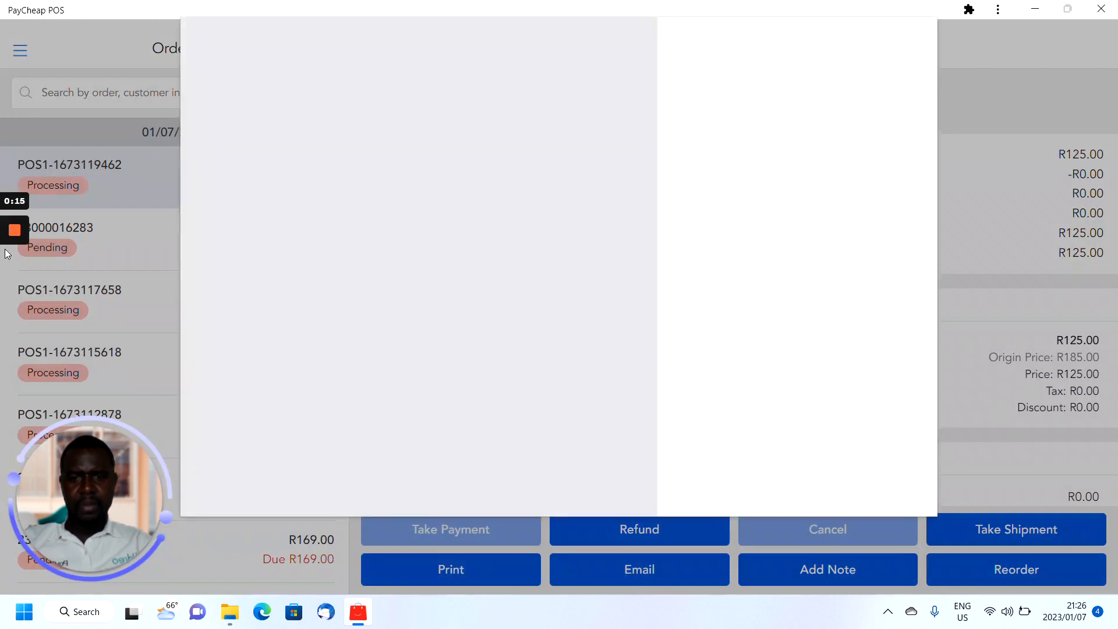
{"action": "mouse_move", "coordinate": [12, 236]}
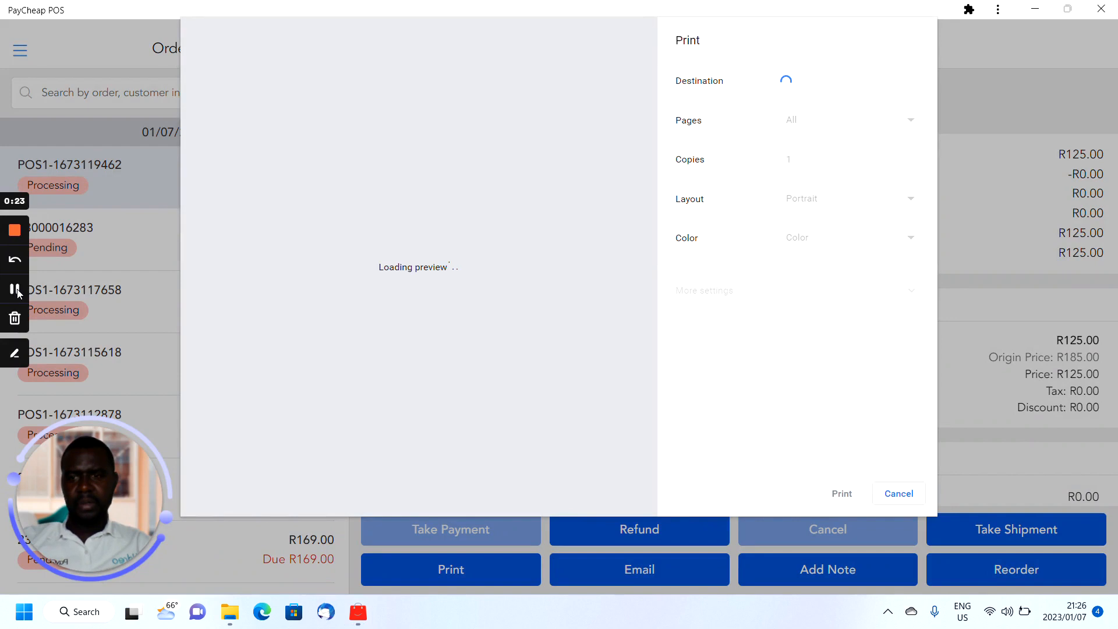
{"action": "left_click", "coordinate": [15, 289]}
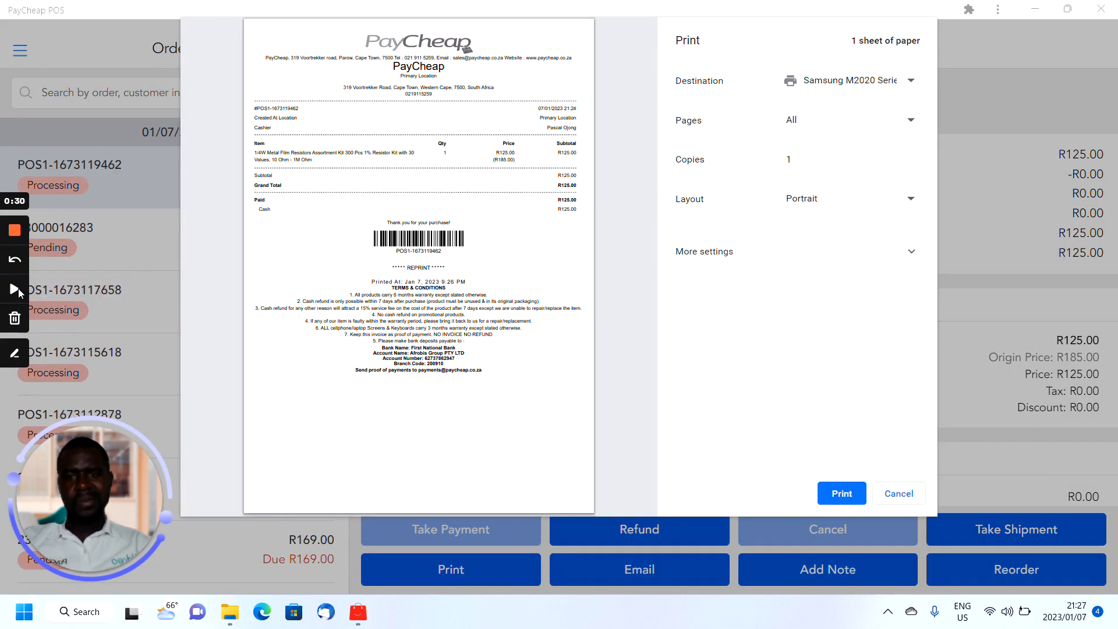
{"action": "mouse_move", "coordinate": [327, 378]}
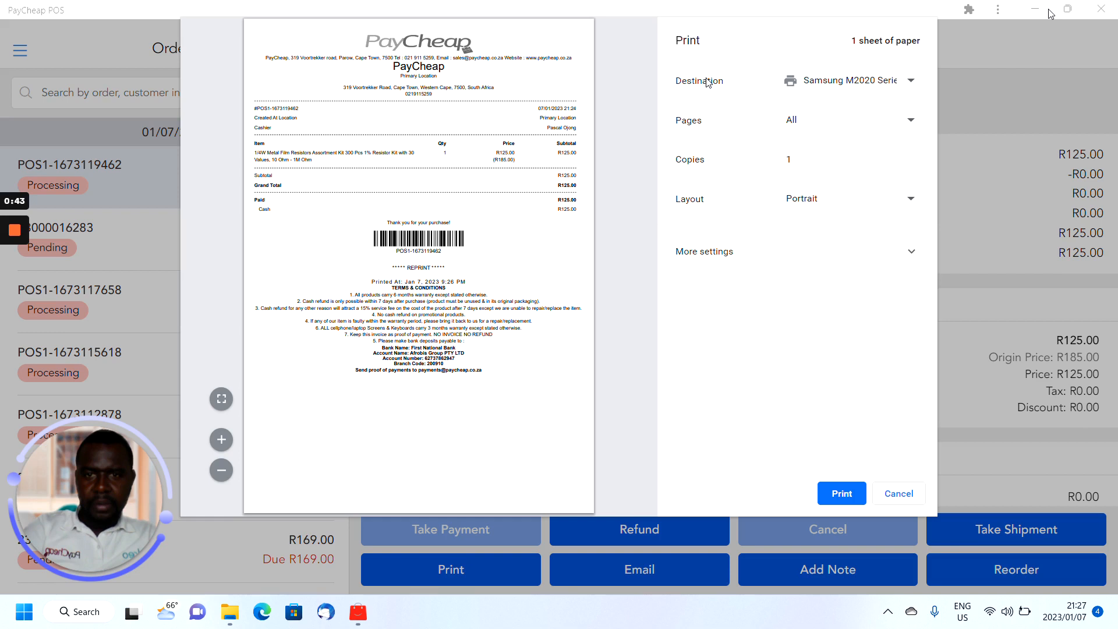
{"action": "left_click", "coordinate": [840, 87]}
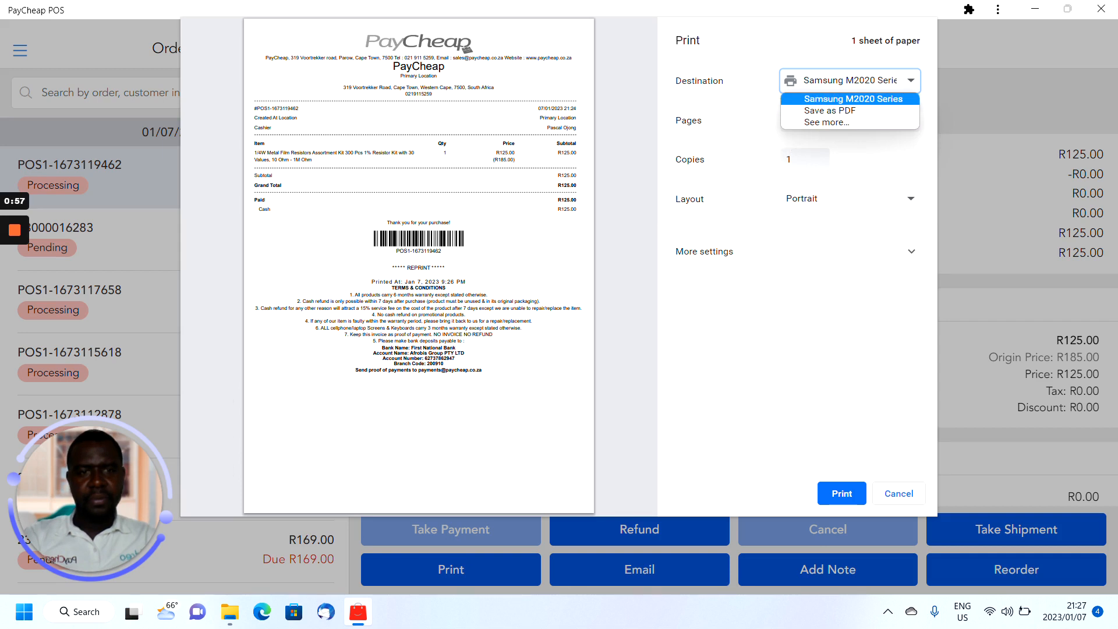
{"action": "left_click", "coordinate": [895, 499]}
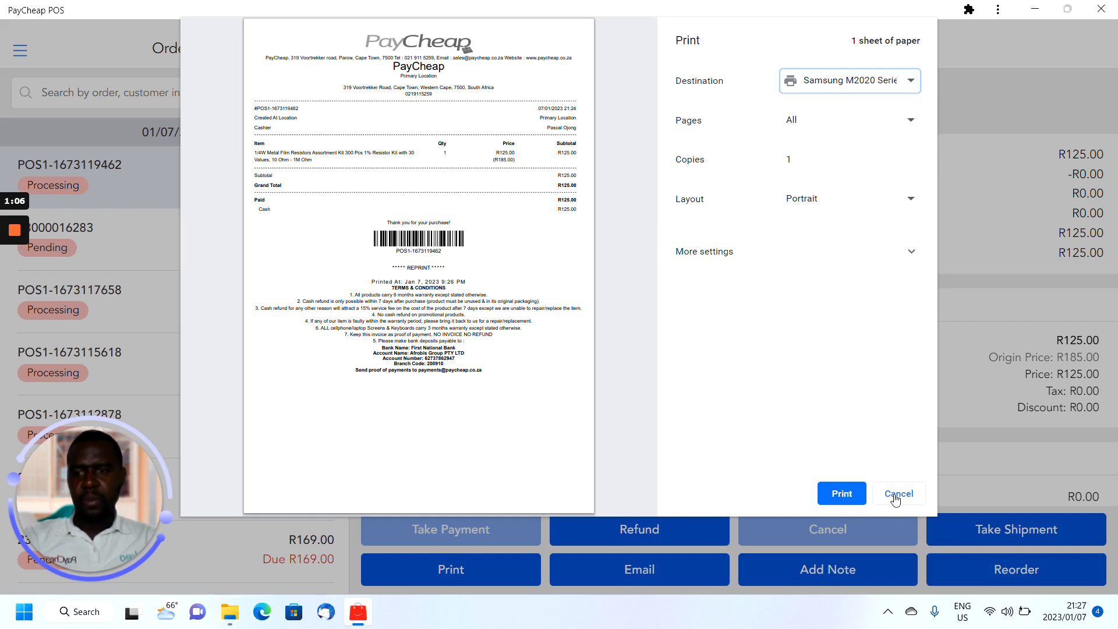
{"action": "left_click", "coordinate": [895, 496]}
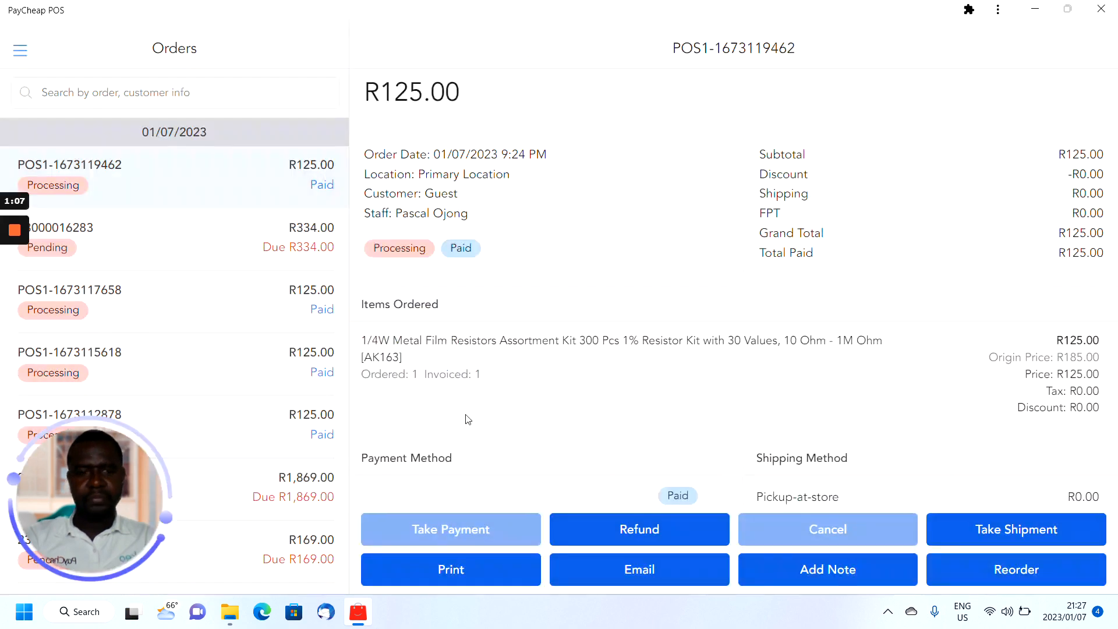